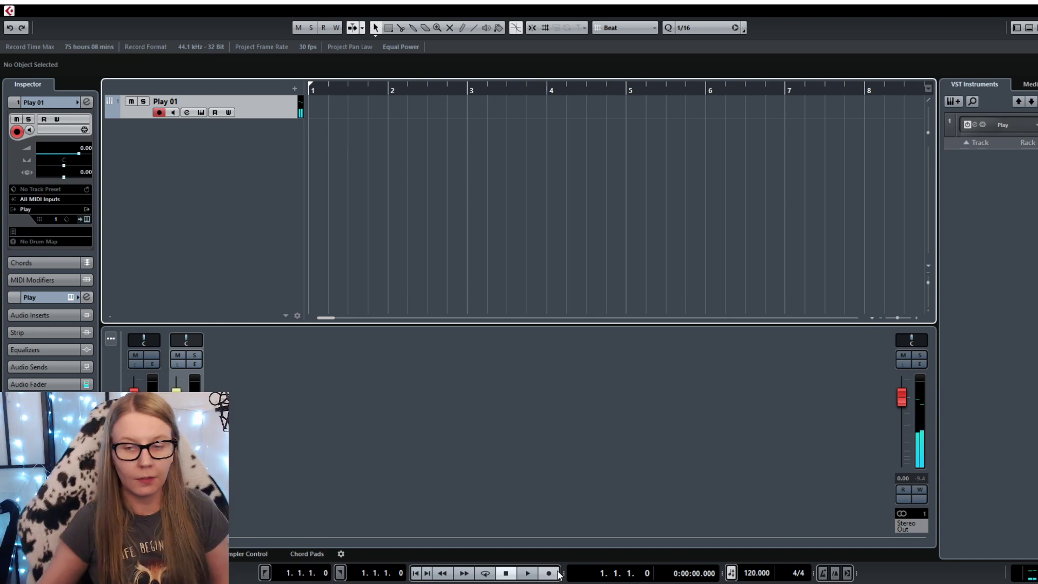
# - Play the click briefly, set the project tempo to 60, and return to the project start
pyautogui.click(529, 575)
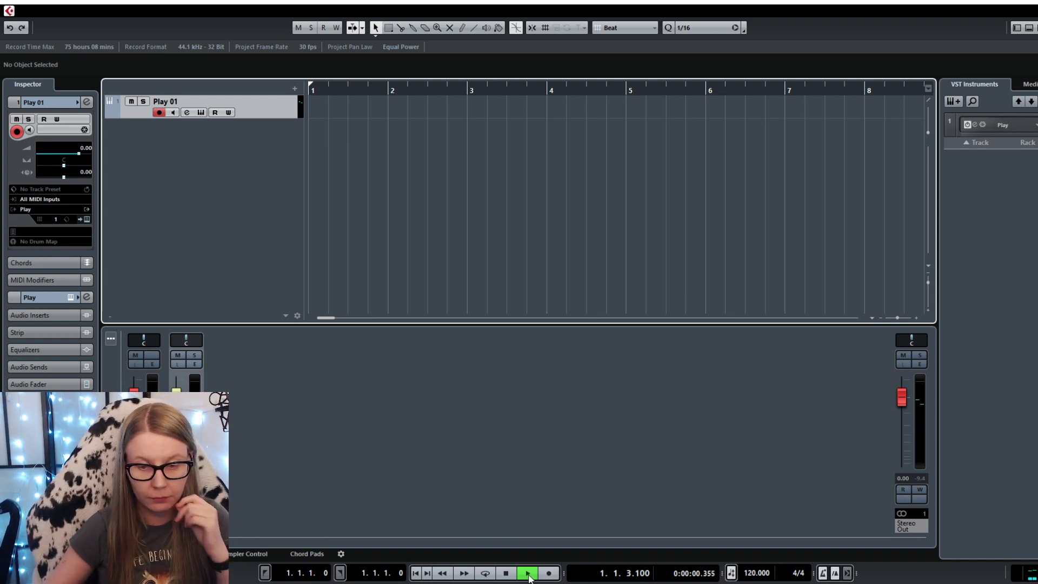
pyautogui.press('space')
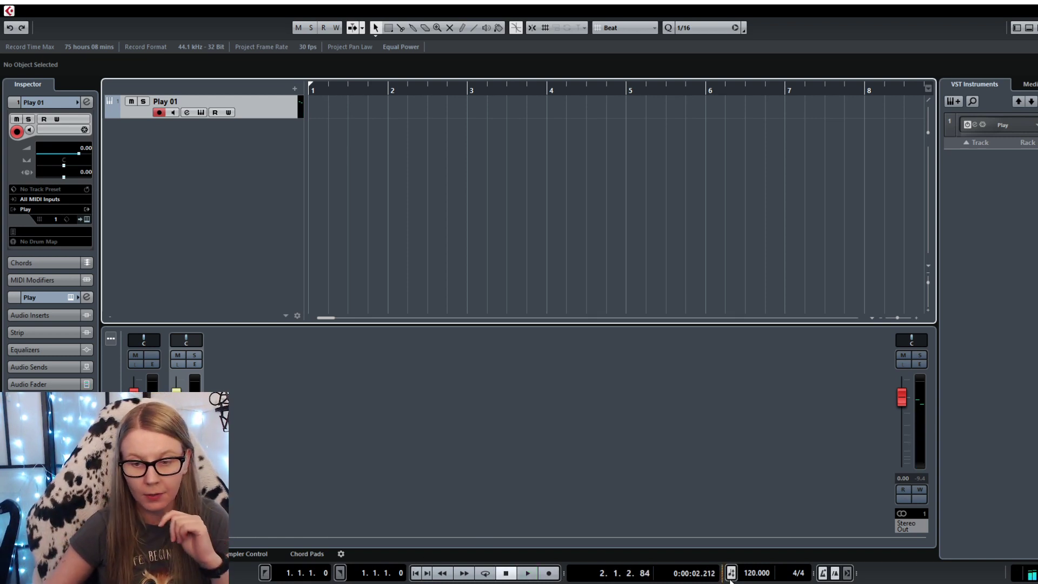
pyautogui.press('.')
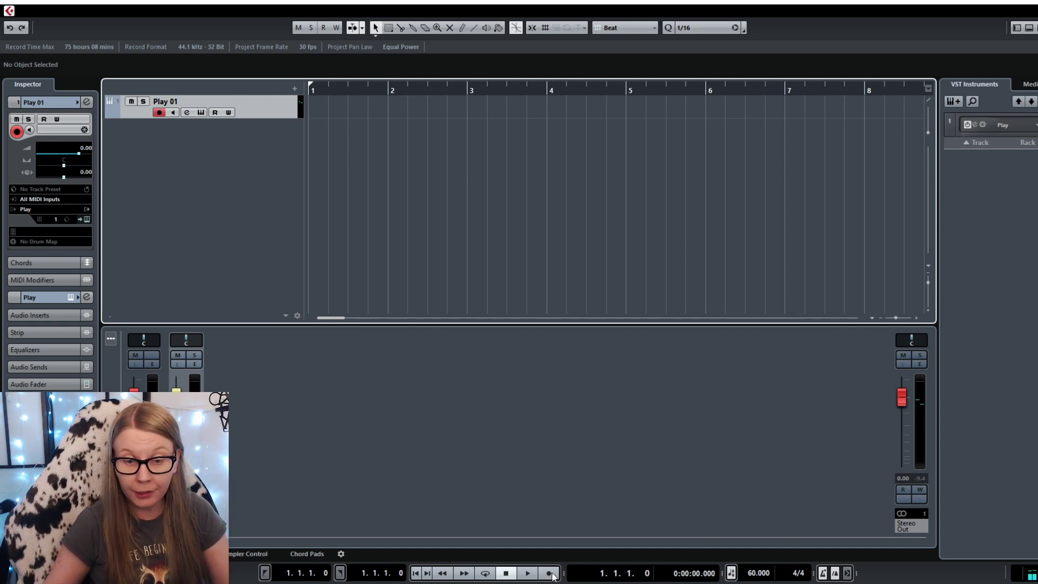
# - Record the right-hand piano part on Play 01 from bar 1 and trim its clip to end at bar 3
pyautogui.click(550, 574)
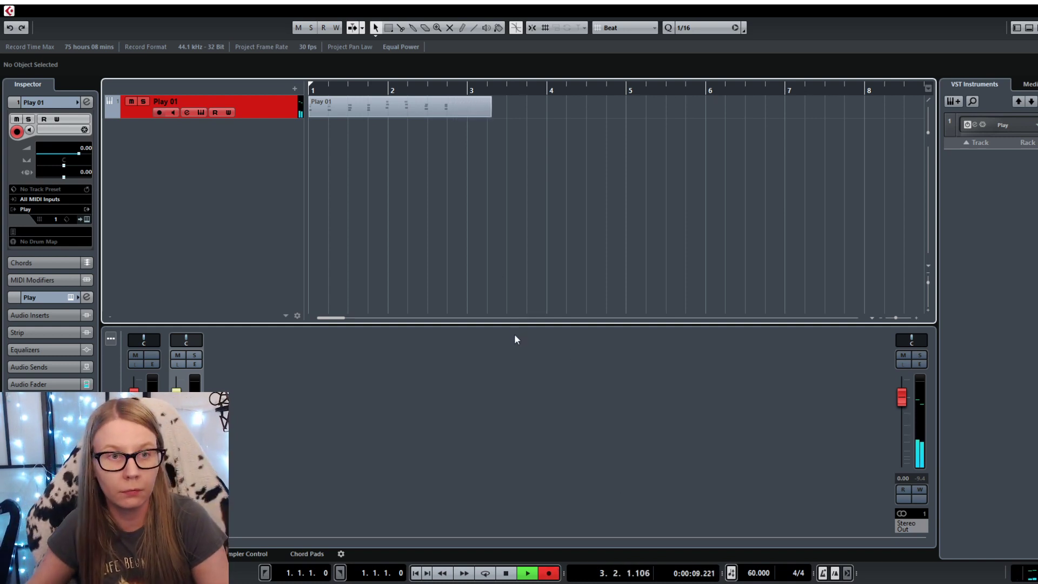
pyautogui.press('space')
pyautogui.moveTo(545, 115); pyautogui.dragTo(466, 116)
# - Open the recorded piano clip in the note editor and rename its track Piano RH
pyautogui.doubleClick(422, 113)
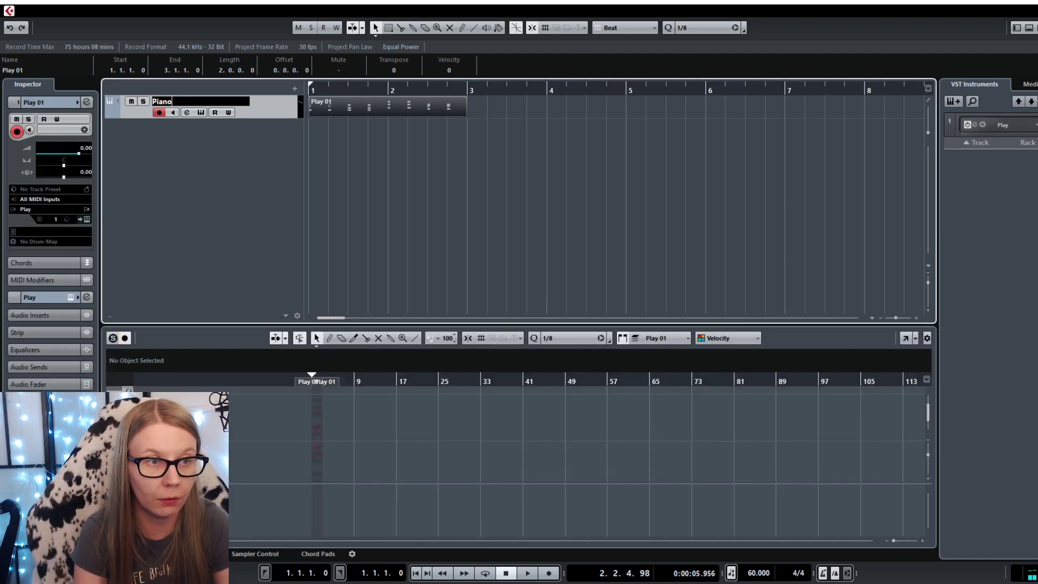
pyautogui.press('Return')
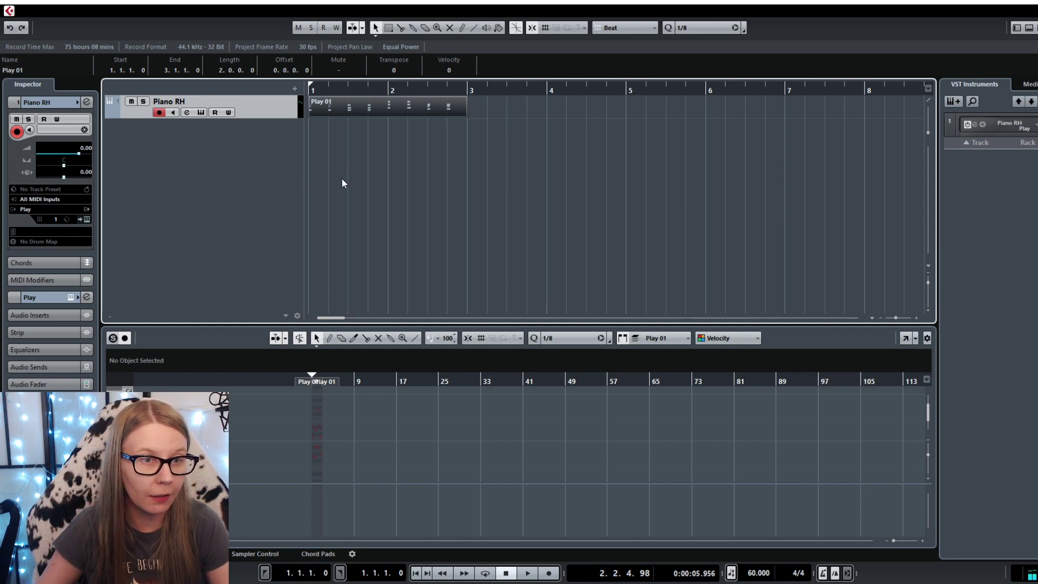
# - Duplicate the Piano RH track, clear the clip from the copy, and rename the copy Piano LF
pyautogui.hotkey('shift', 'ctrl', 'd')
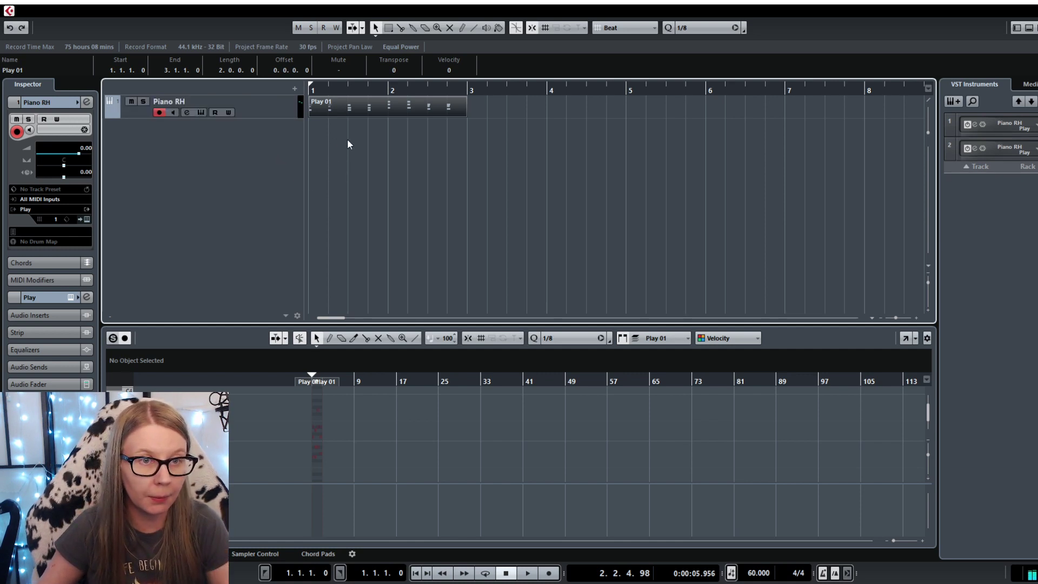
pyautogui.click(357, 131)
pyautogui.doubleClick(208, 125)
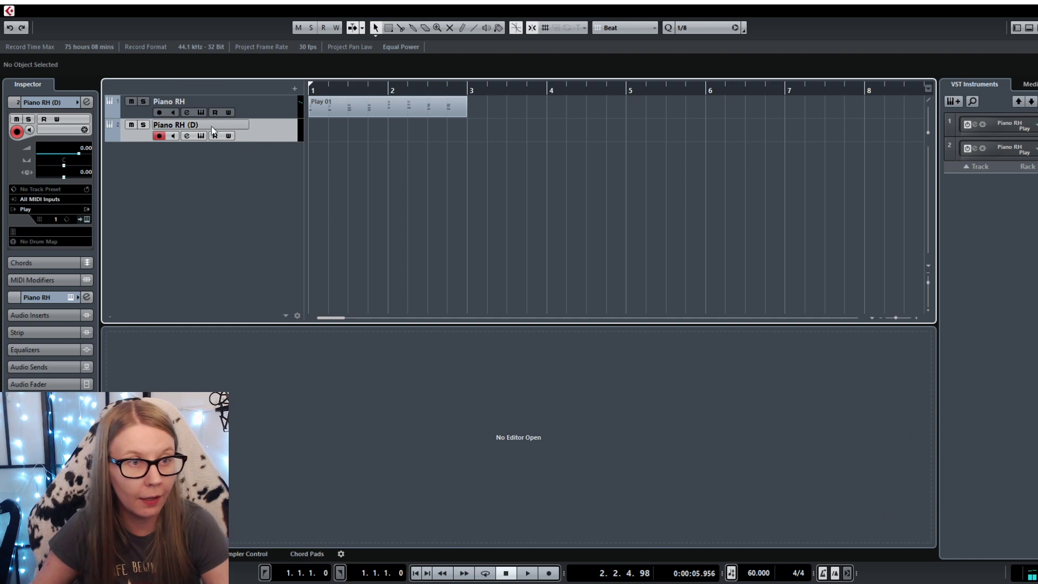
pyautogui.click(209, 126)
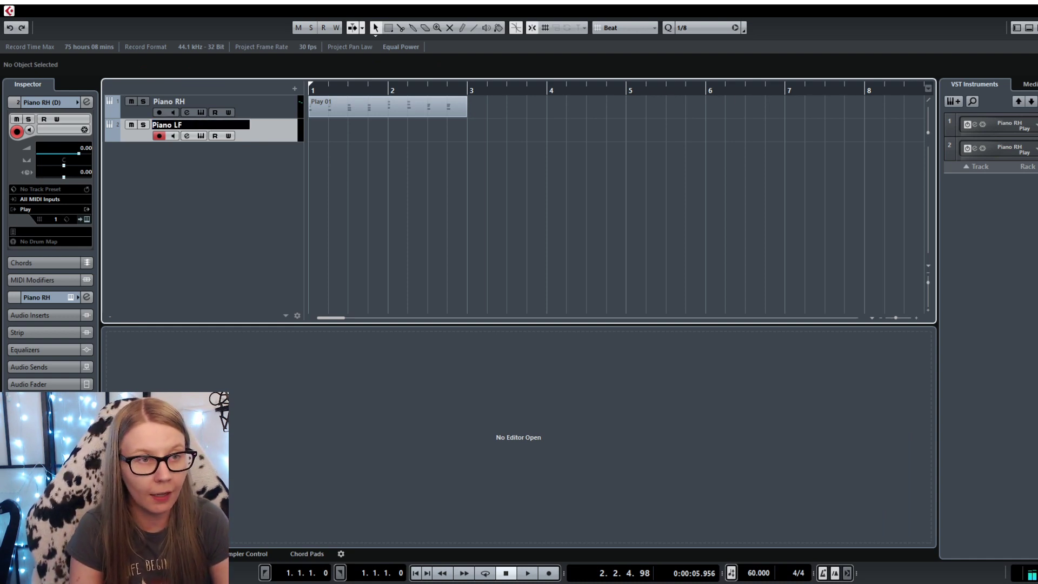
pyautogui.press('Return')
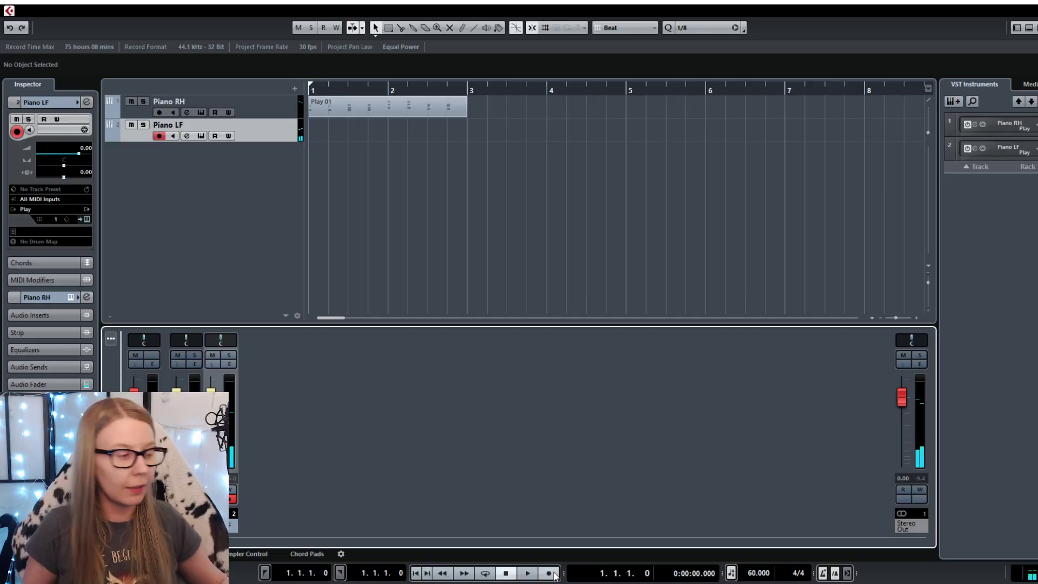
# - Record the left-hand part on Piano LF across bars 1 and 2, and copy both piano clips
pyautogui.click(552, 573)
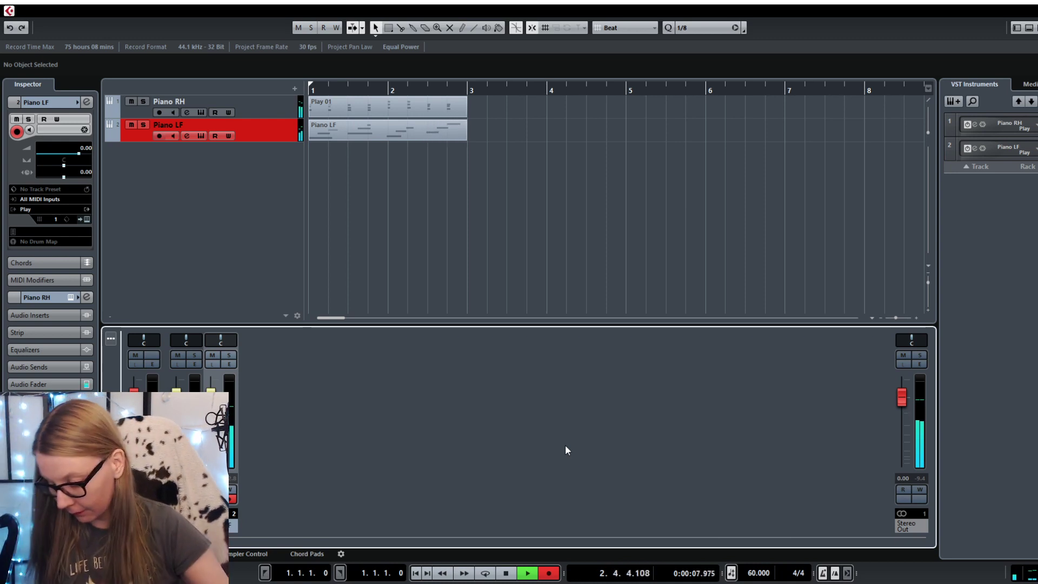
pyautogui.press('space')
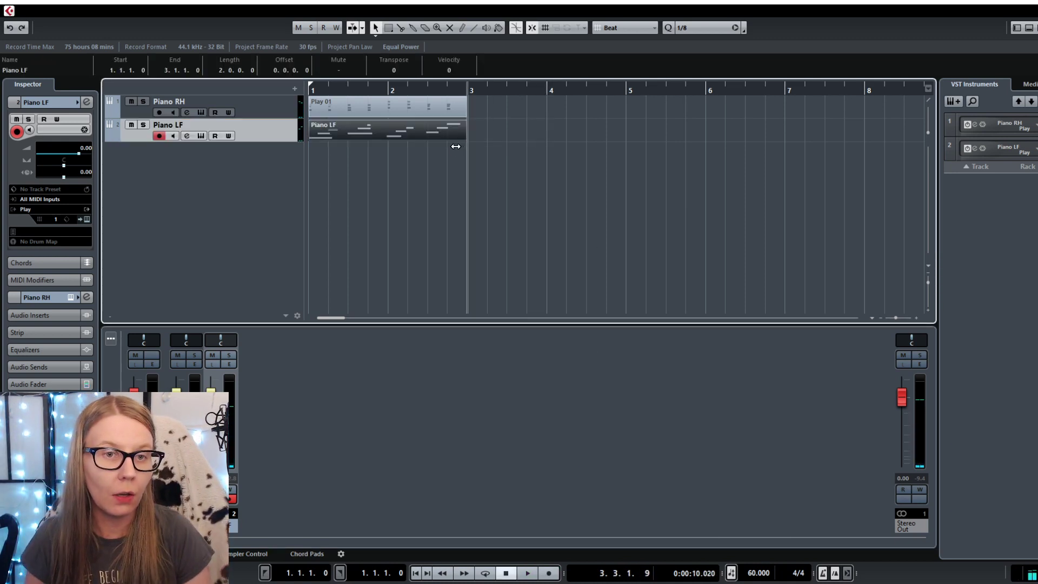
pyautogui.click(391, 114)
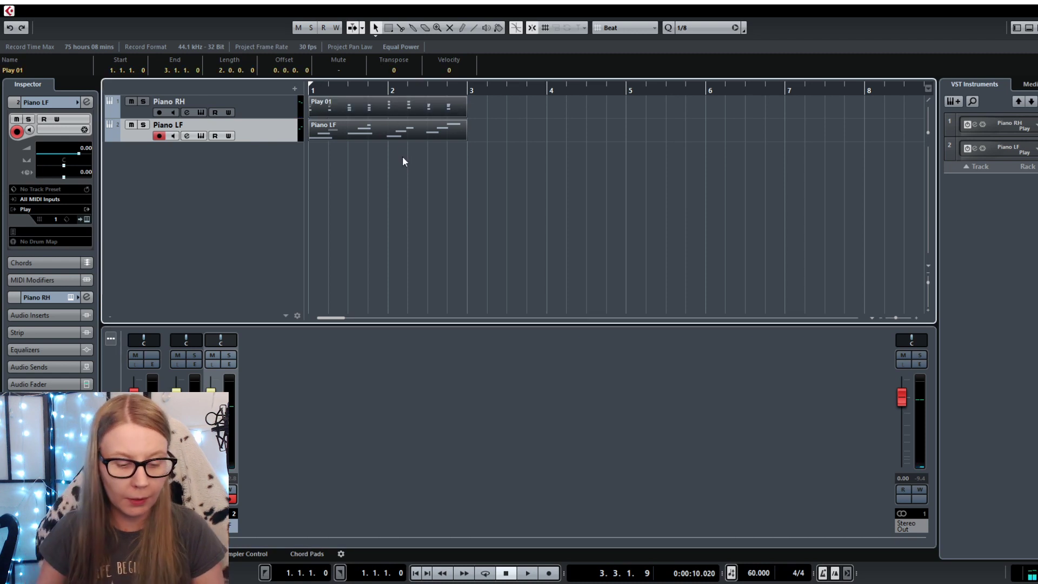
# - Try to paste the two piano clips at bar 3 with Piano LF as the selected track
pyautogui.click(464, 88)
pyautogui.hotkey('ctrl', 'v')
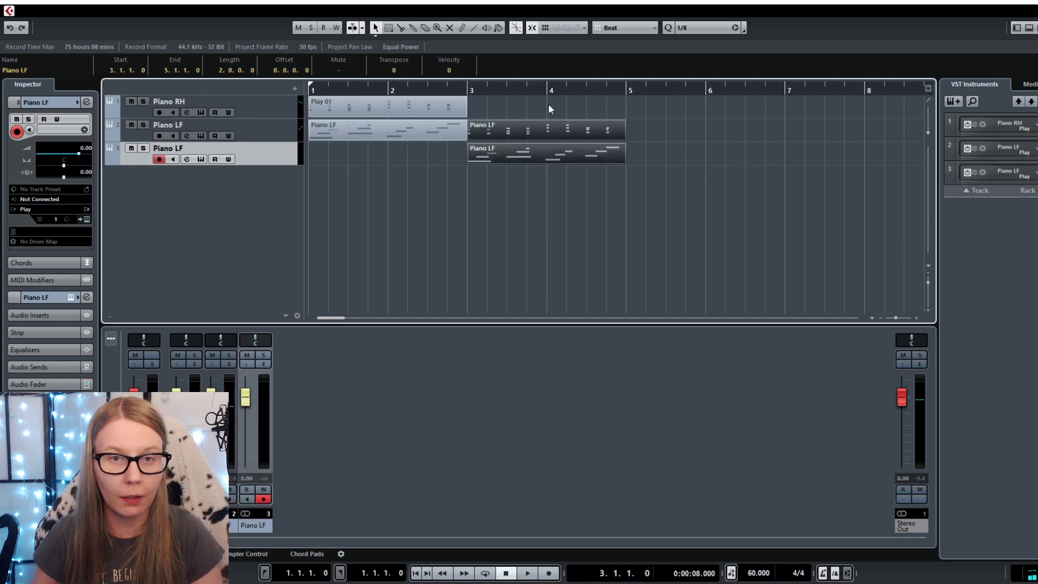
pyautogui.hotkey('ctrl', 'z')
# - Repeat both piano clips end to end on their own tracks from bar 3 onward, including at bars 9, 11, 13 and 15
pyautogui.click(626, 88)
pyautogui.hotkey('ctrl', 'v')
pyautogui.hotkey('ctrl', 'd')
pyautogui.moveTo(339, 318); pyautogui.dragTo(360, 319)
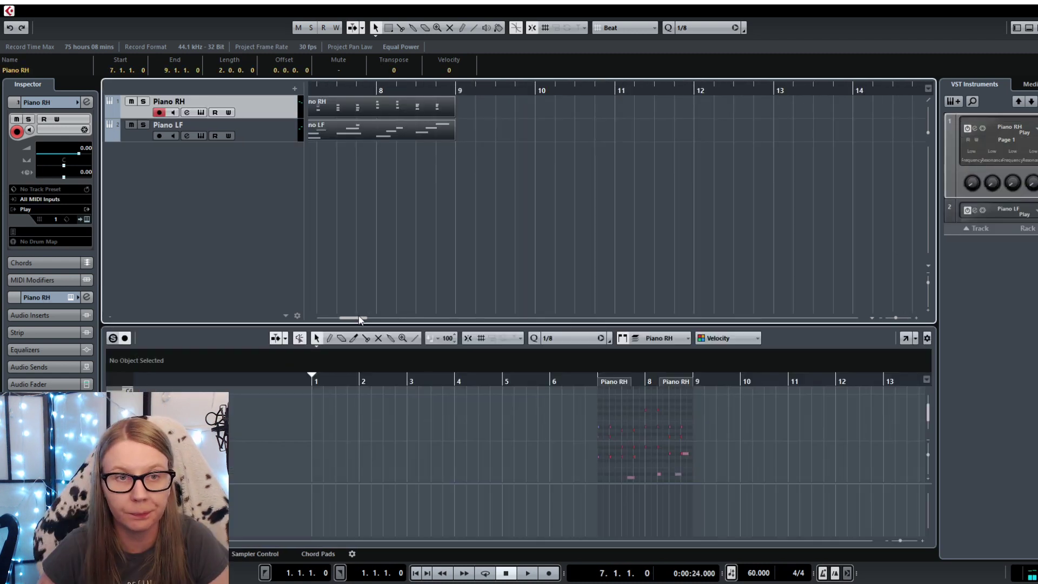
pyautogui.click(457, 90)
pyautogui.hotkey('ctrl', 'v')
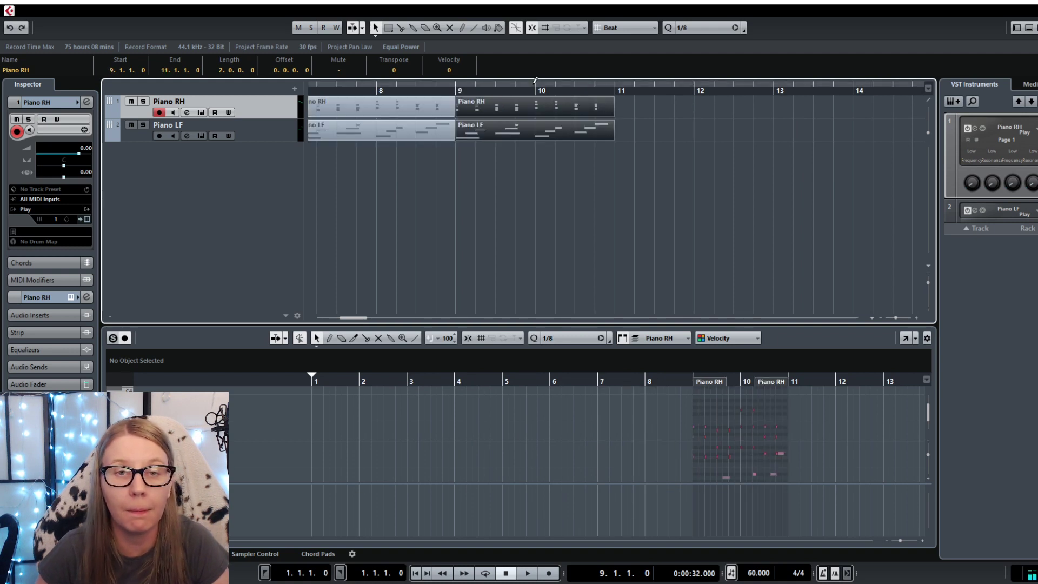
pyautogui.click(619, 87)
pyautogui.hotkey('ctrl', 'v')
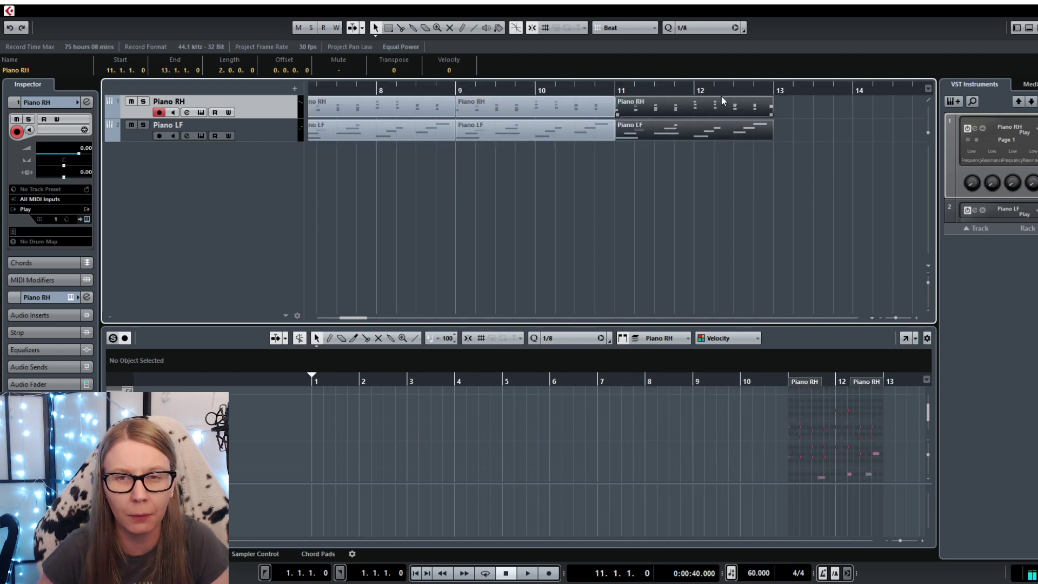
pyautogui.click(773, 88)
pyautogui.hotkey('ctrl', 'v')
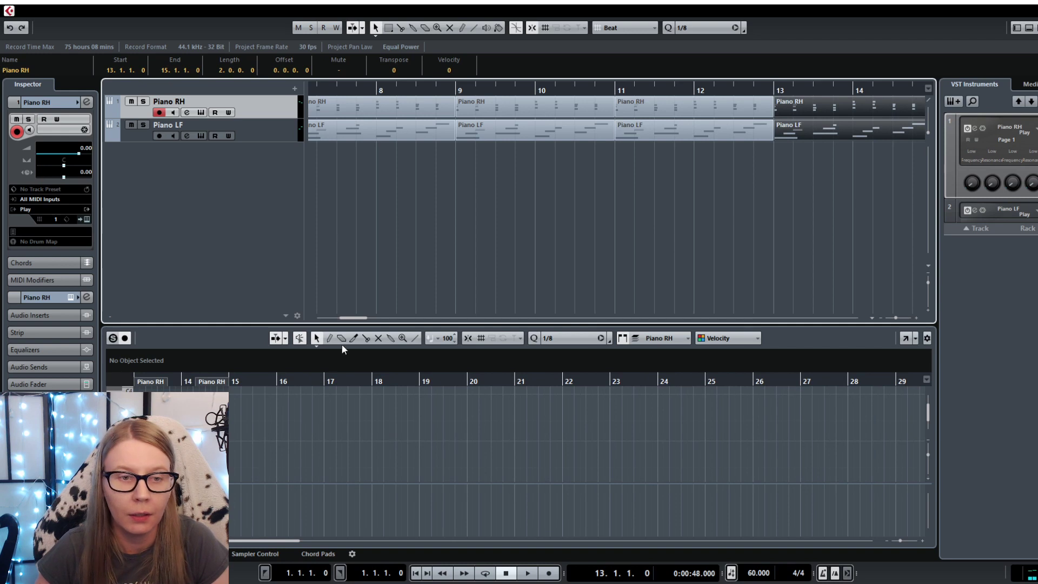
pyautogui.moveTo(356, 320); pyautogui.dragTo(372, 319)
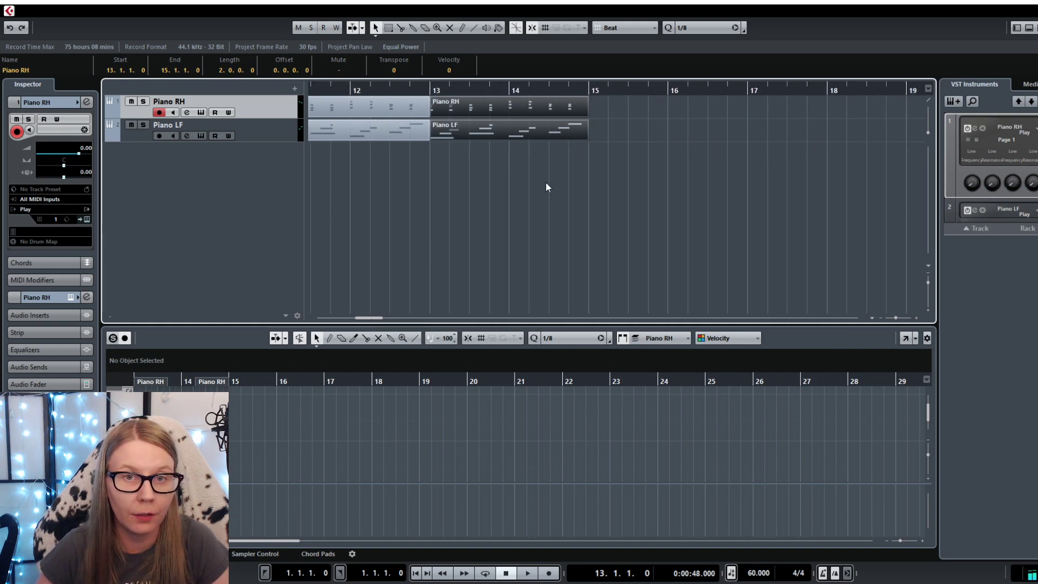
pyautogui.click(594, 88)
pyautogui.hotkey('ctrl', 'v')
pyautogui.hotkey('ctrl', 'v')
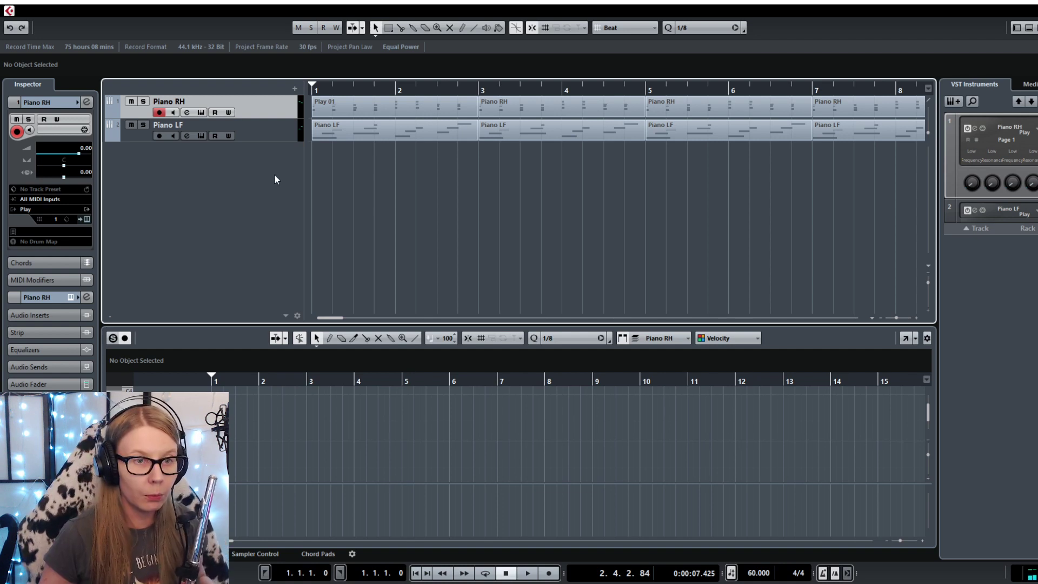
# - Add a stereo audio track, move it above Piano RH, and return to the project start
pyautogui.hotkey('ctrl', 't')
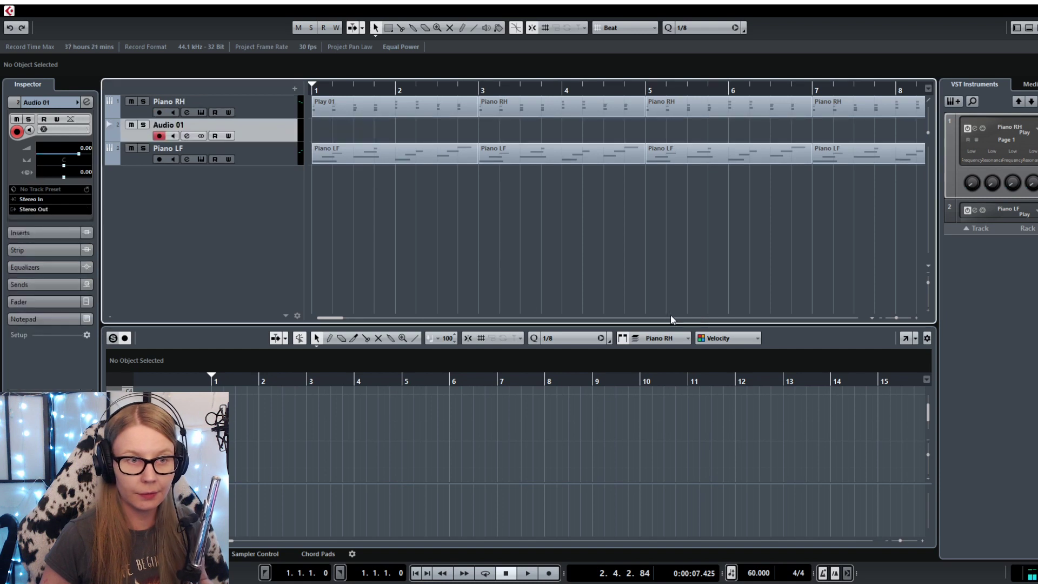
pyautogui.moveTo(246, 164); pyautogui.dragTo(267, 108)
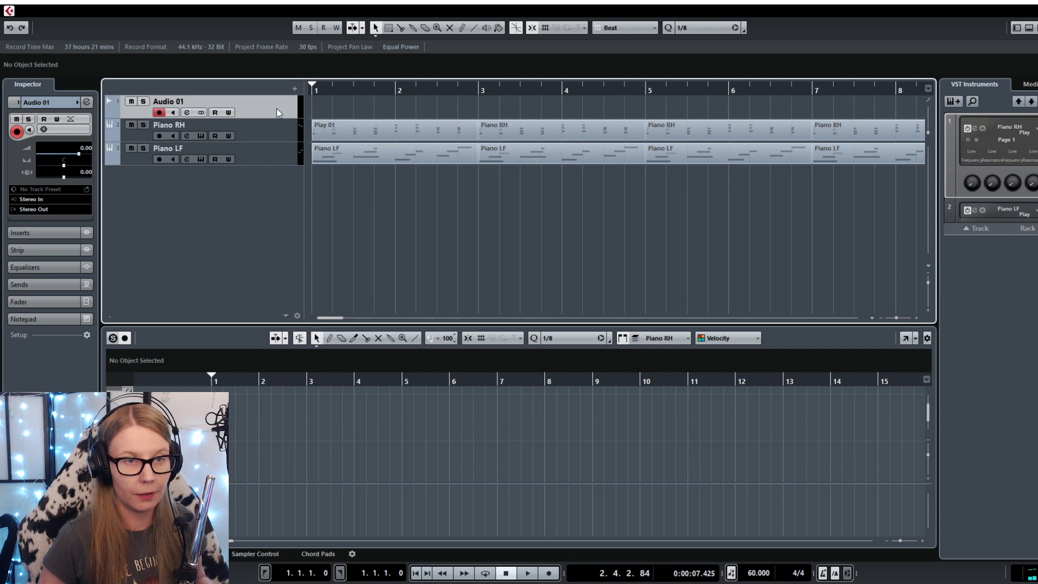
pyautogui.click(418, 573)
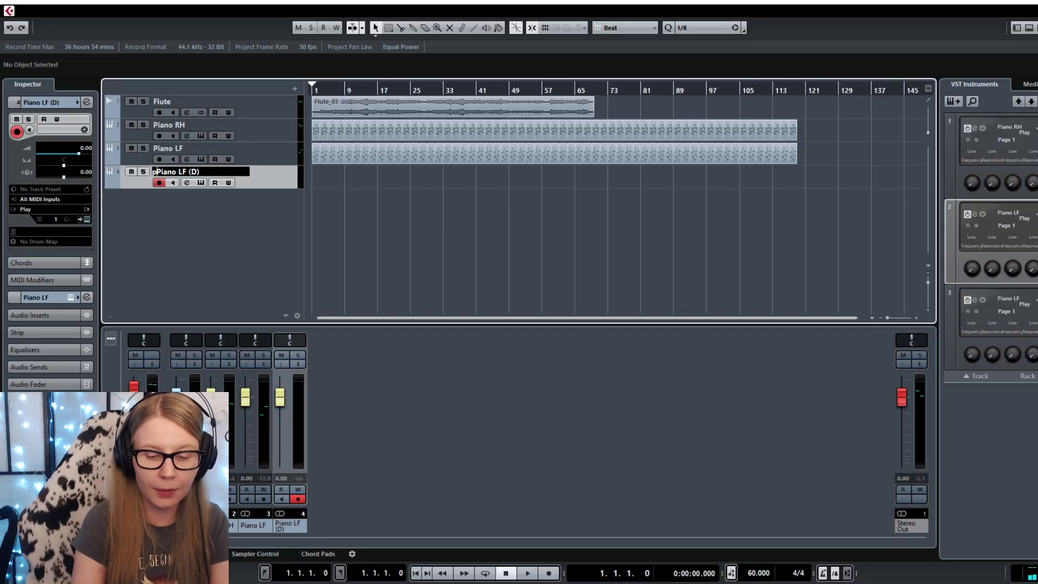
# - Rename the duplicated Piano LF track as Play
pyautogui.press('Delete')
pyautogui.press('Delete')
pyautogui.press('Delete')
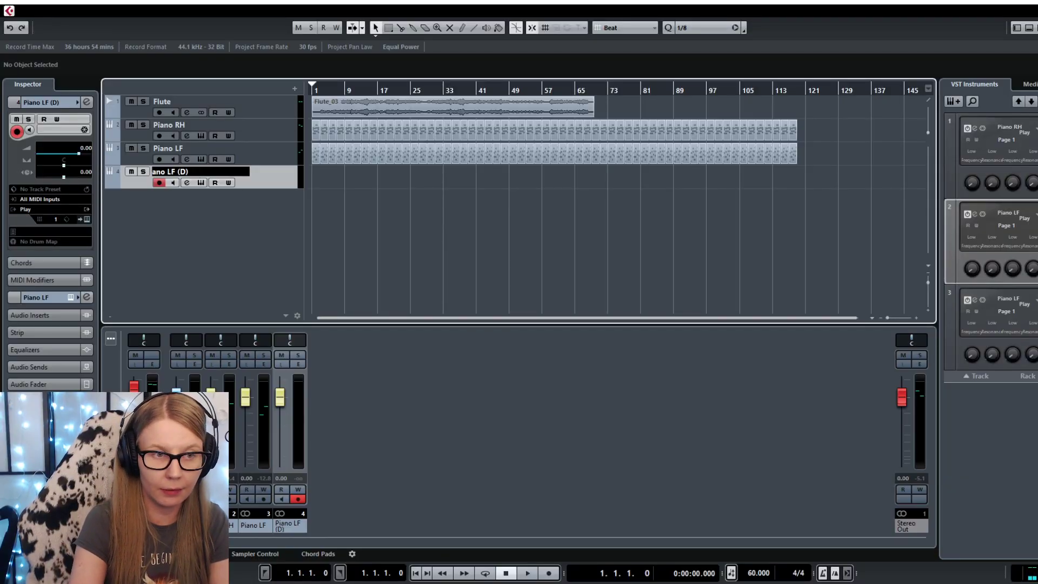
pyautogui.write('Play')
pyautogui.press('Return')
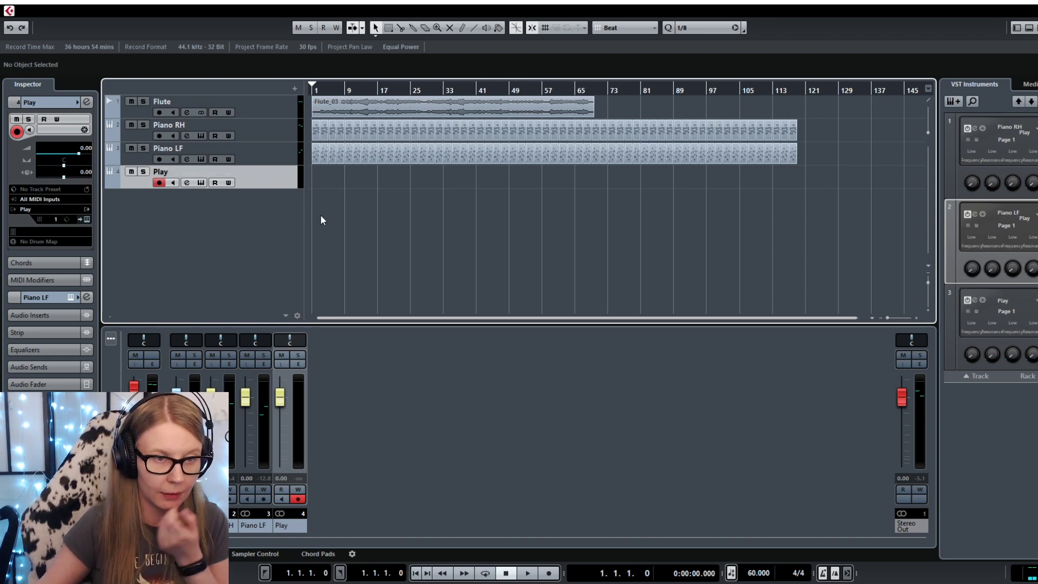
# - Duplicate the Play track three times
pyautogui.hotkey('shift', 'd')
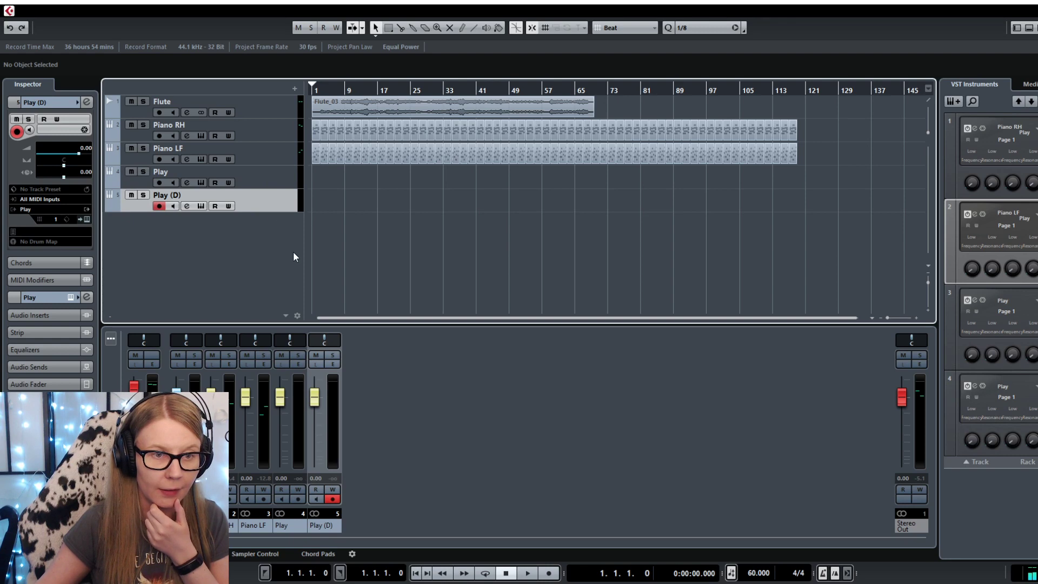
pyautogui.hotkey('shift', 'd')
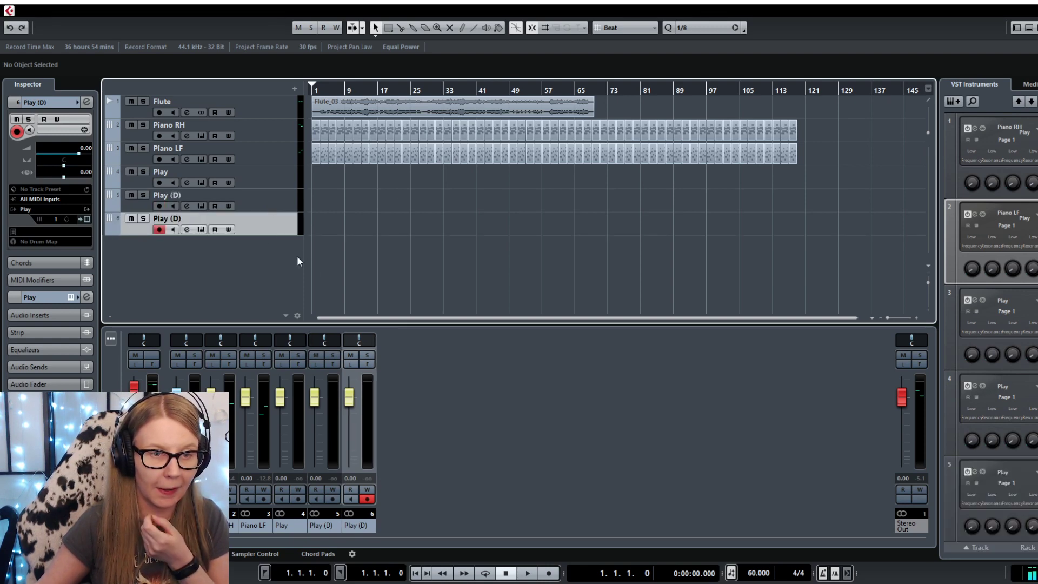
pyautogui.hotkey('shift', 'd')
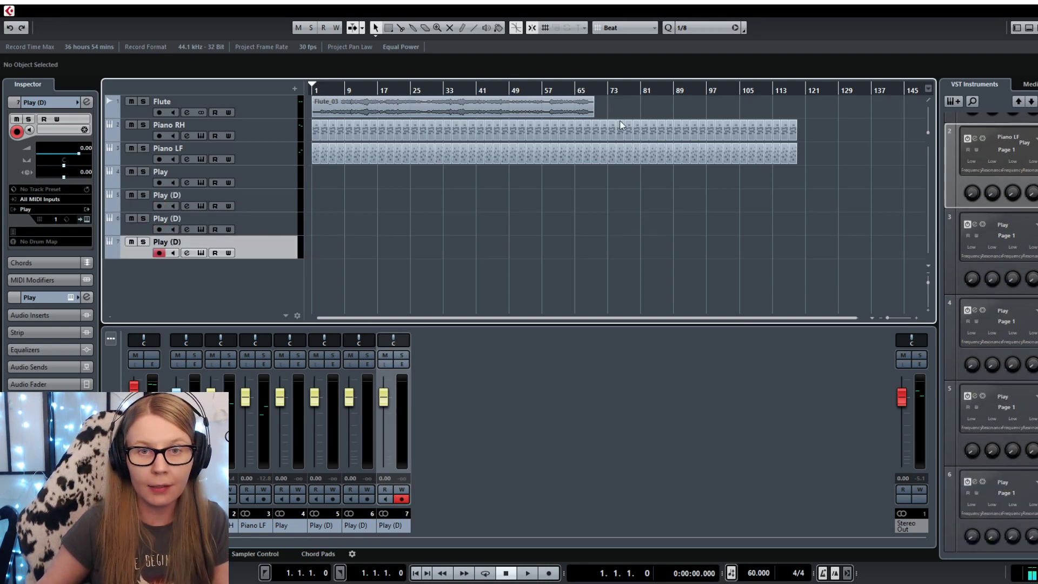
# - Delete the surplus Piano RH and Piano LF clips that extend beyond the end of the flute recording
pyautogui.scroll(2, 592, 130)
pyautogui.scroll(2, 592, 125)
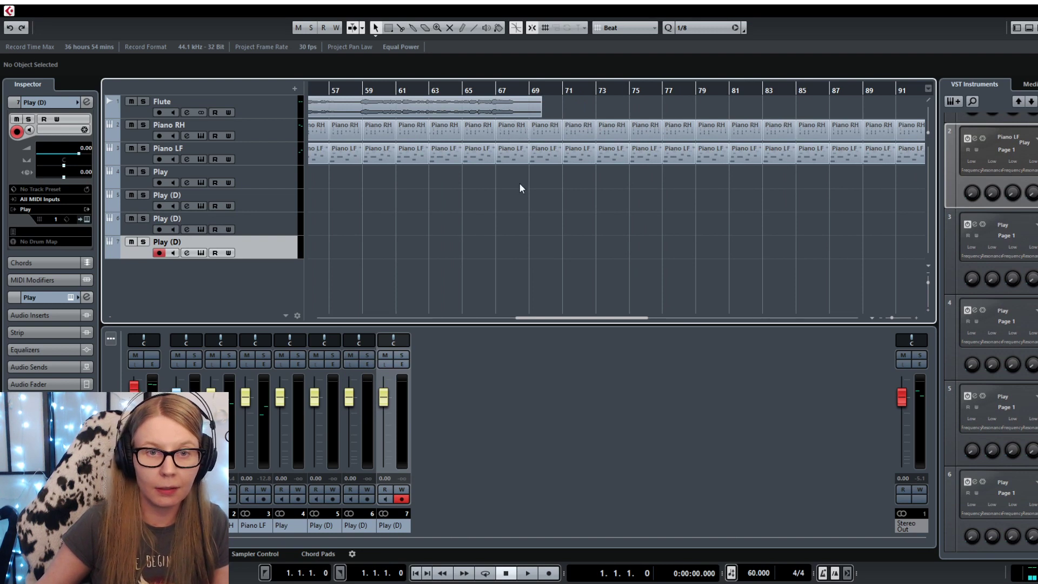
pyautogui.hscroll(10, 923, 120)
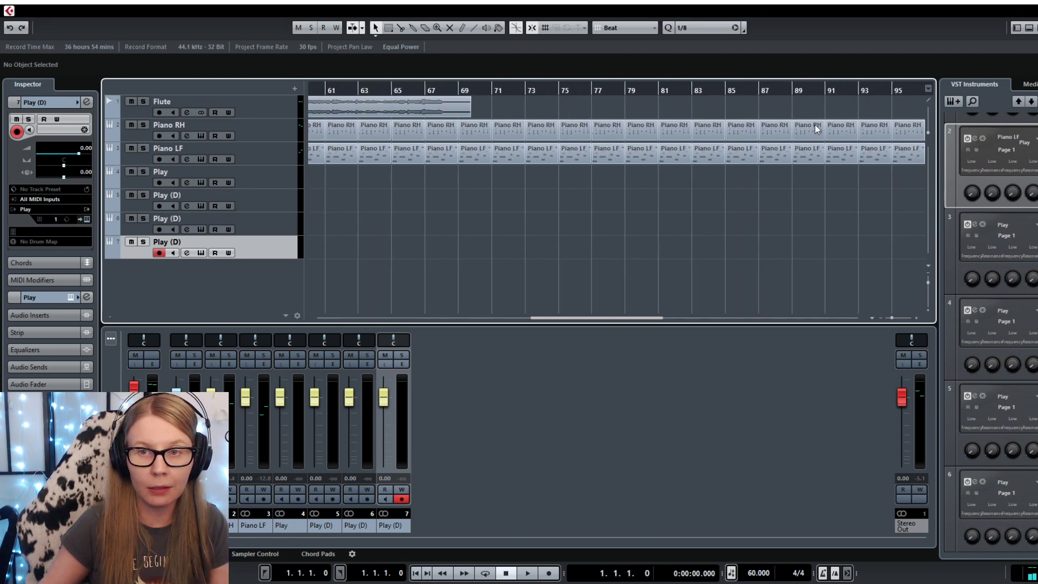
pyautogui.hotkey('ctrl', 'a')
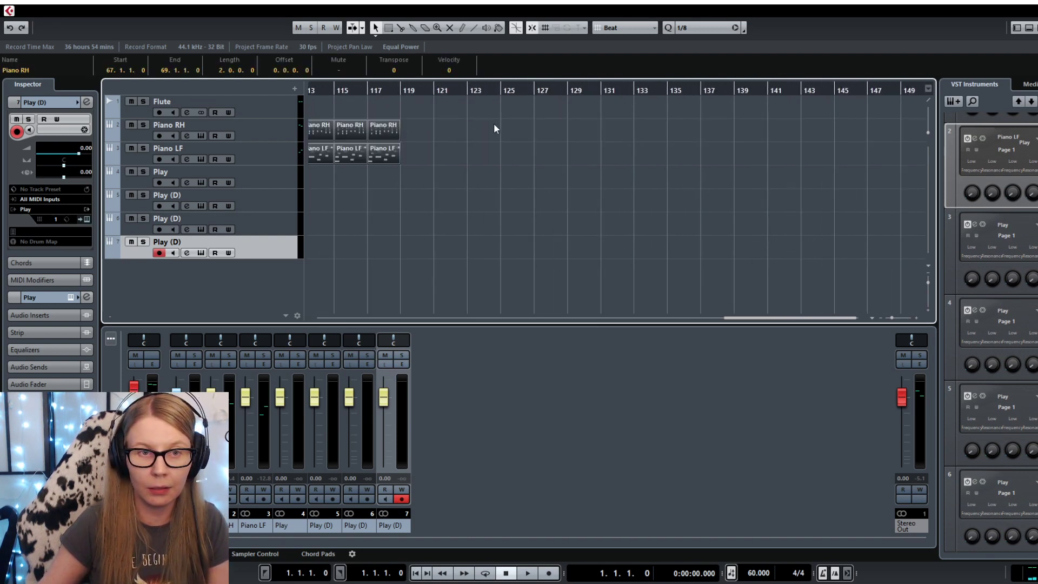
pyautogui.press('Delete')
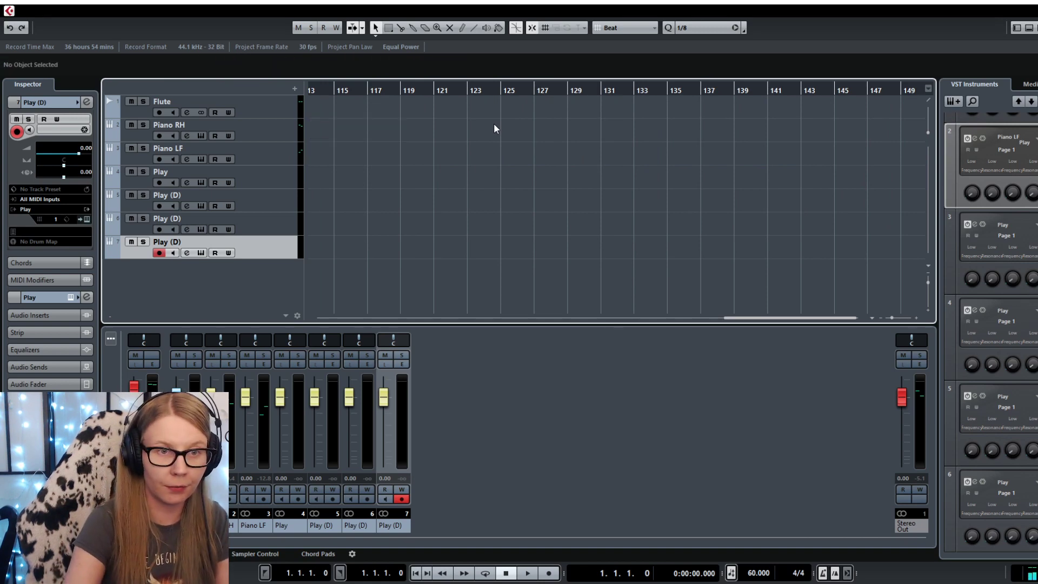
# - Rename the Play track Ethereal and record a part on it starting at bar 7
pyautogui.moveTo(741, 320); pyautogui.dragTo(304, 325)
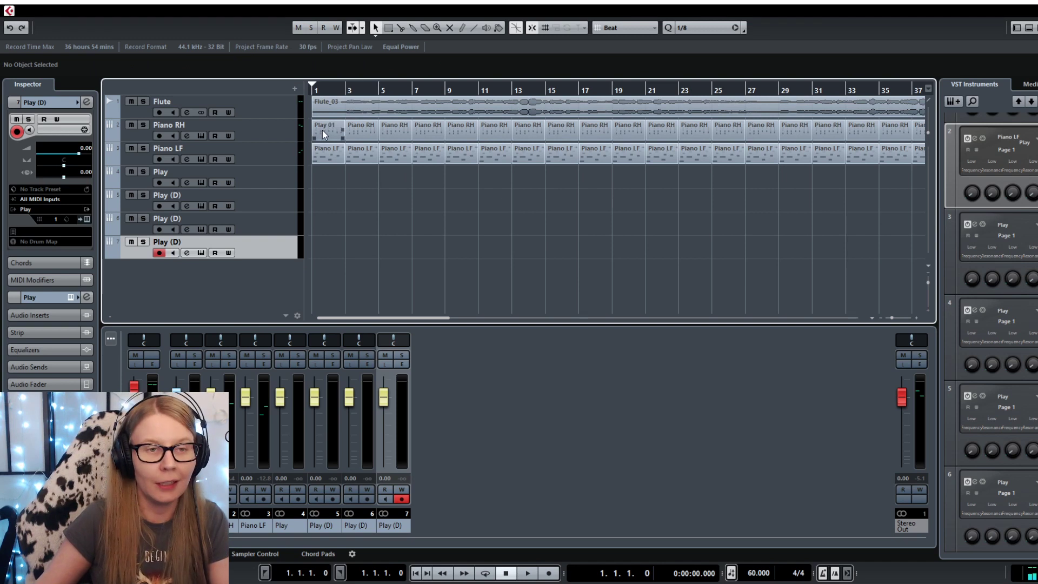
pyautogui.click(265, 176)
pyautogui.click(336, 88)
pyautogui.scroll(3, 326, 137)
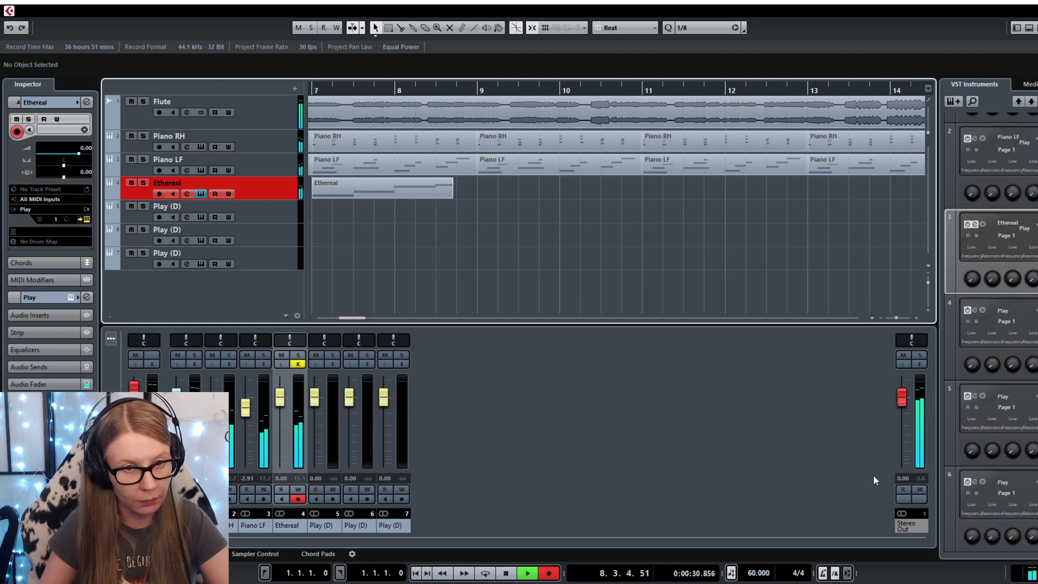
pyautogui.press('space')
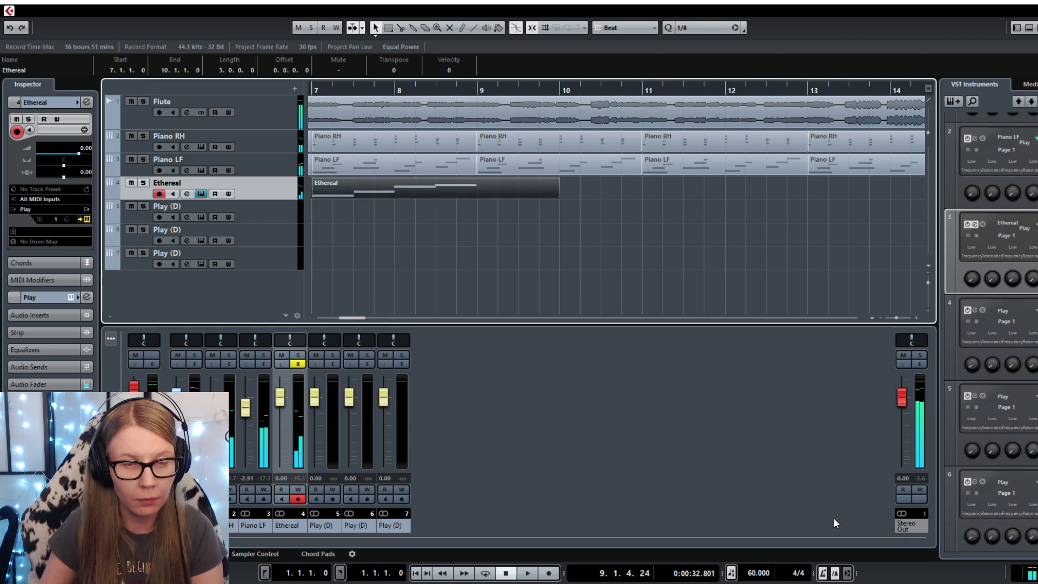
# - Open the Ethereal clip's notes for editing and lower the pitch of the third note
pyautogui.press('Return')
pyautogui.press('Down')
pyautogui.press('Down')
pyautogui.press('Down')
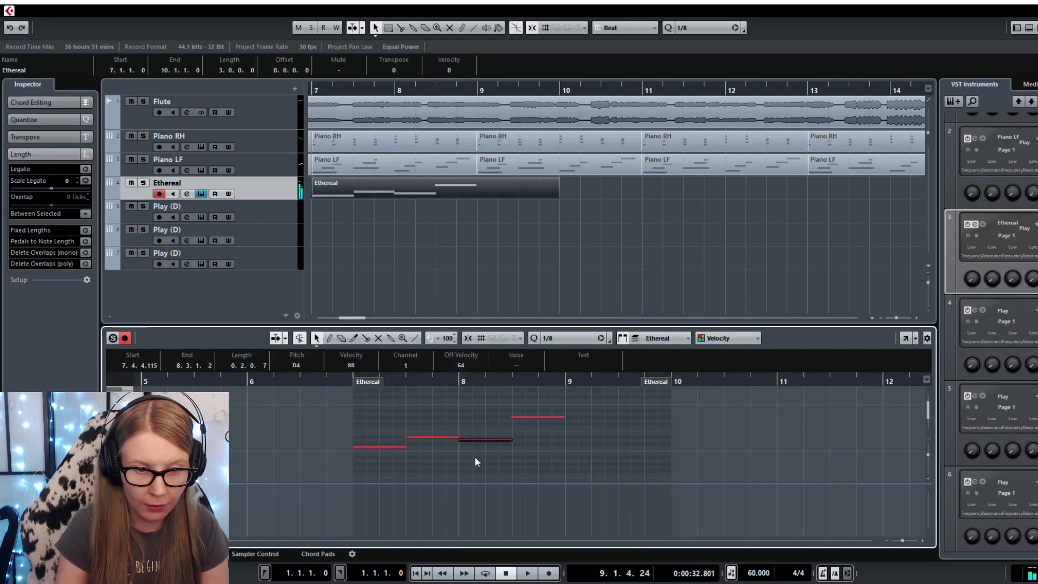
pyautogui.press('Down')
# - Raise the second note of the Ethereal clip to G4
pyautogui.click(452, 436)
pyautogui.press('Up')
pyautogui.press('Up')
pyautogui.press('Up')
pyautogui.press('Up')
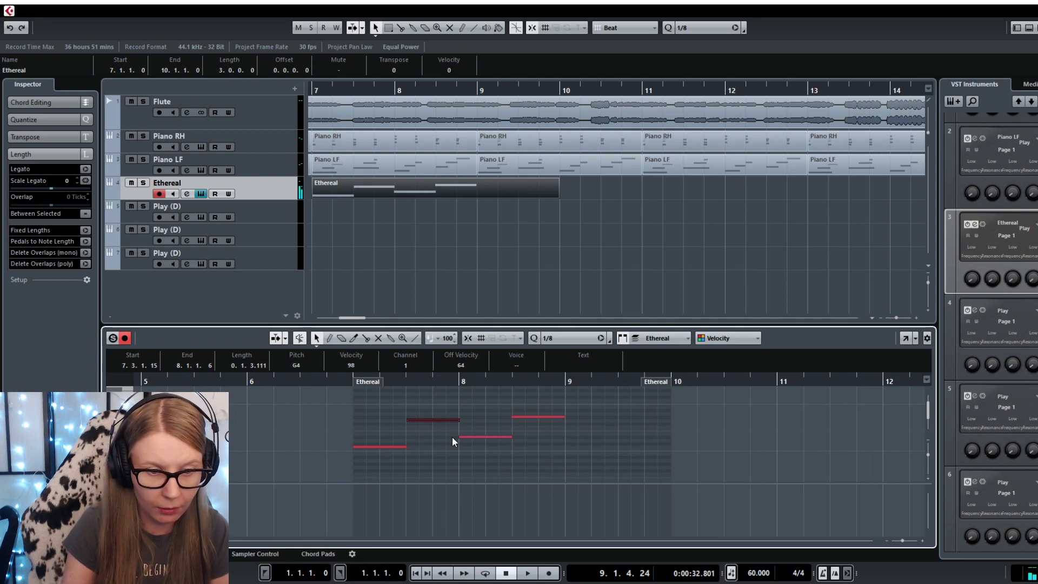
# - Open the instrument of the first Play (D) track and record a part on that track from about bar 12
pyautogui.click(220, 204)
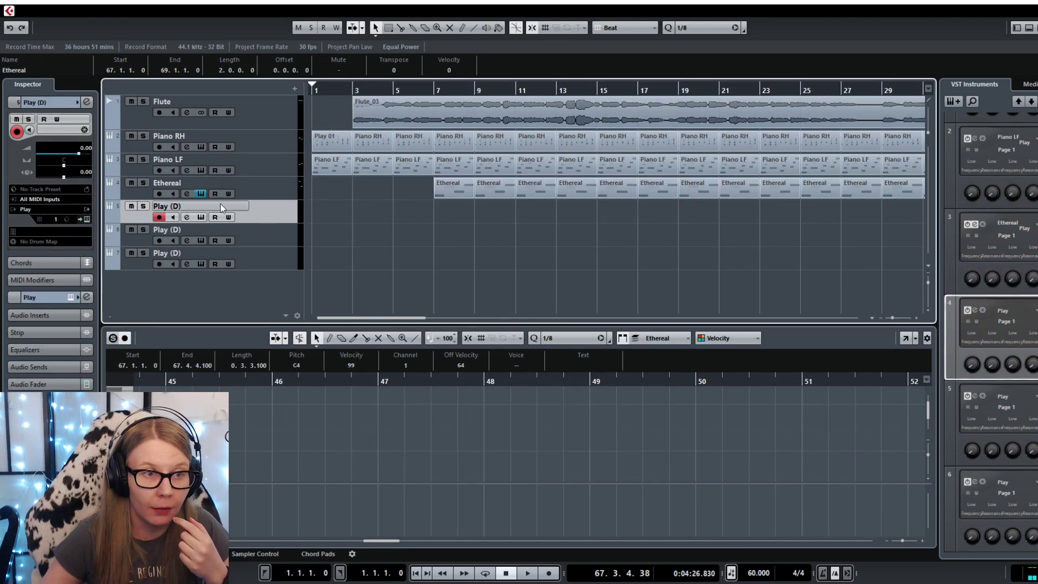
pyautogui.click(201, 217)
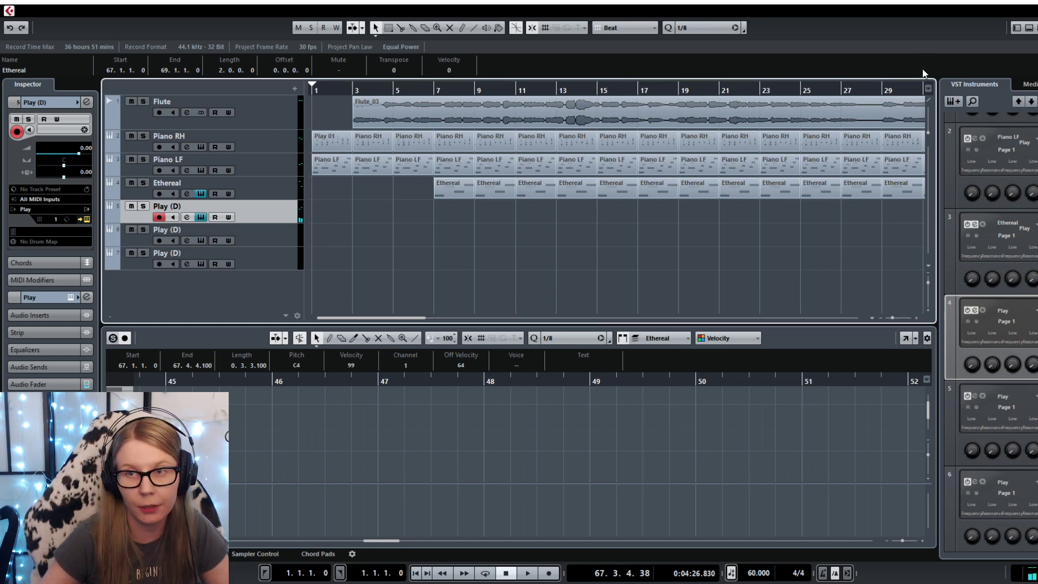
pyautogui.press('KP_Multiply')
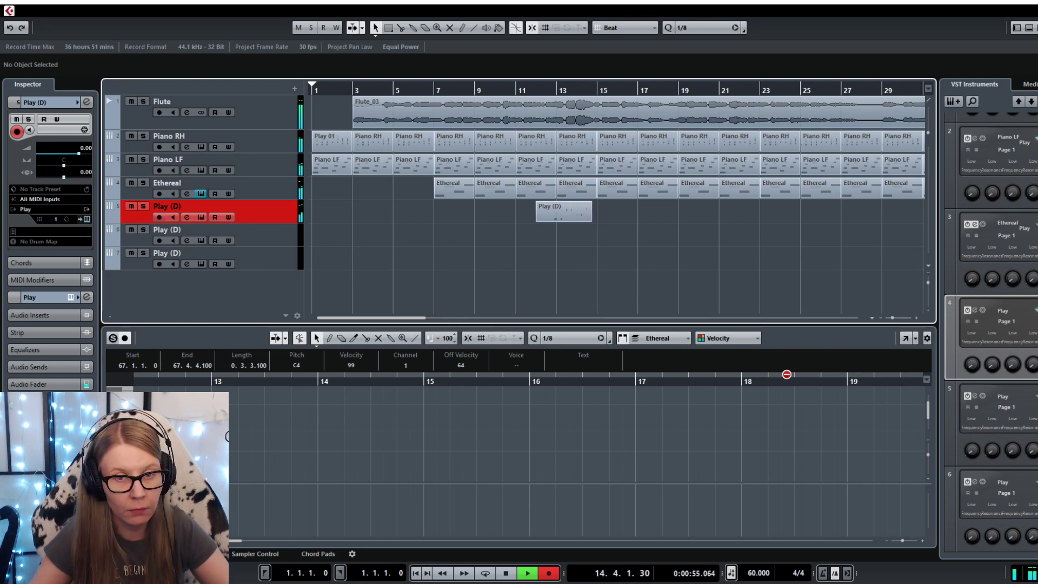
pyautogui.press('space')
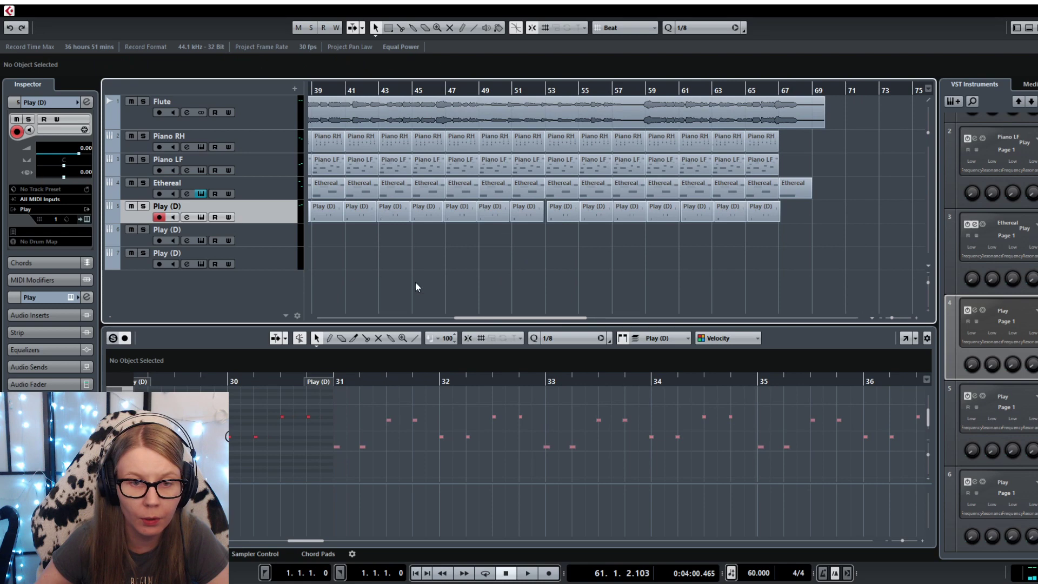
# - Realign the repeated Play (D) clips with the bar lines so they fill the track up to bar 67
pyautogui.press('h')
pyautogui.press('h')
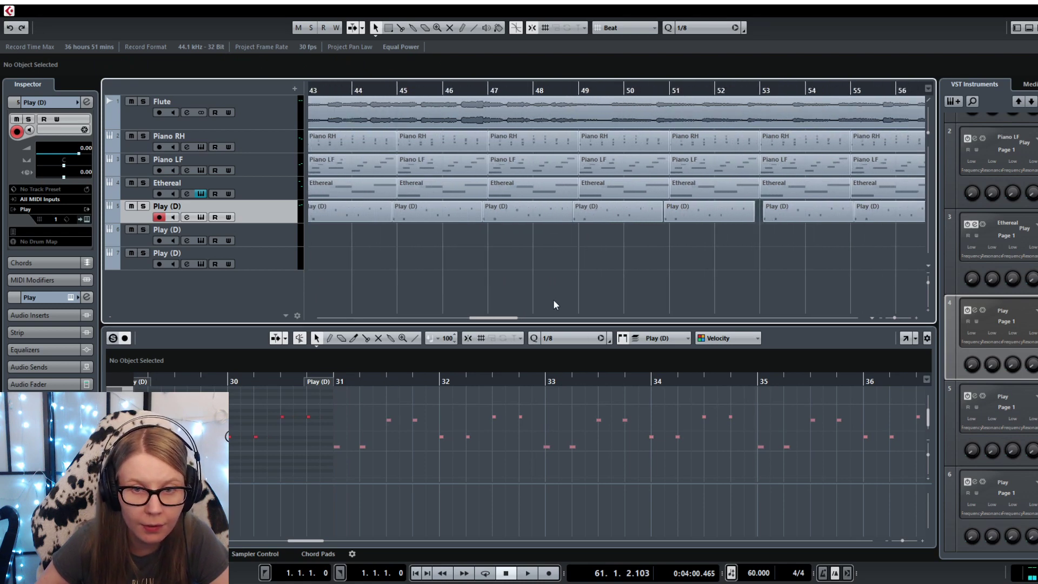
pyautogui.moveTo(493, 318)
pyautogui.mouseDown()
pyautogui.moveTo(383, 322)
pyautogui.moveTo(502, 318)
pyautogui.moveTo(477, 329)
pyautogui.mouseUp()
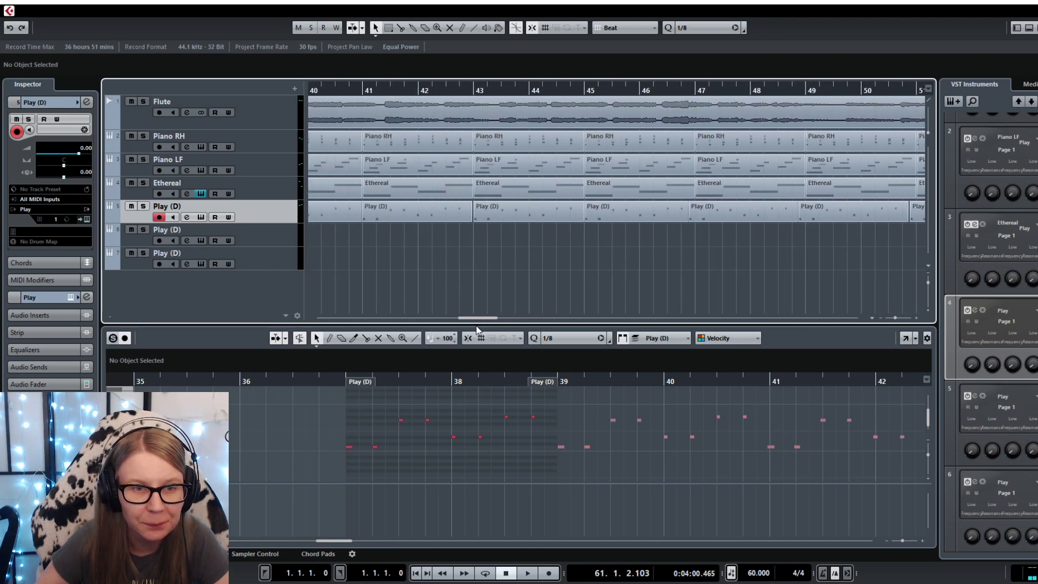
pyautogui.click(461, 216)
pyautogui.press('g')
pyautogui.press('g')
pyautogui.press('g')
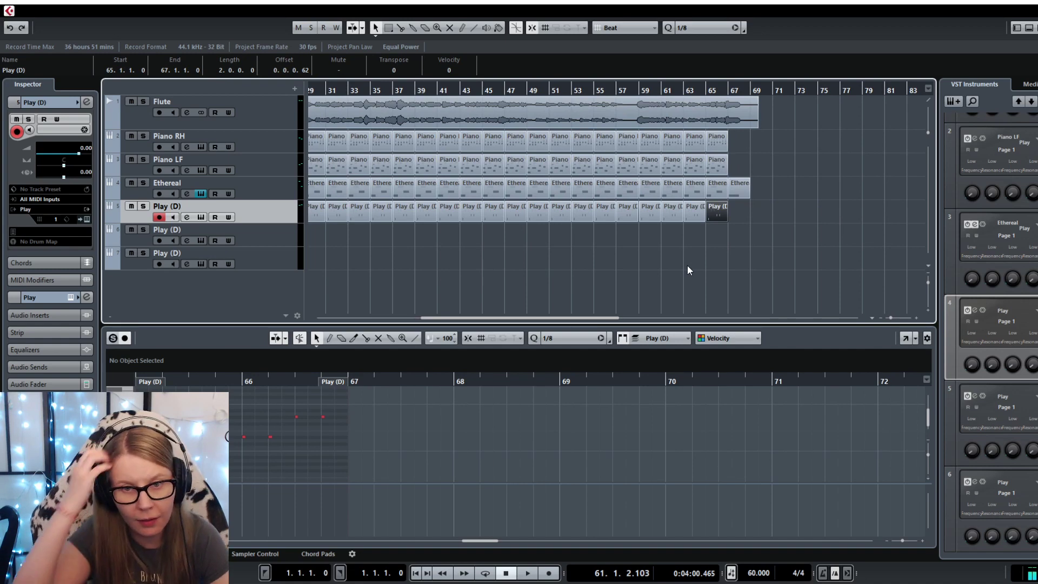
pyautogui.scroll(5, 627, 229)
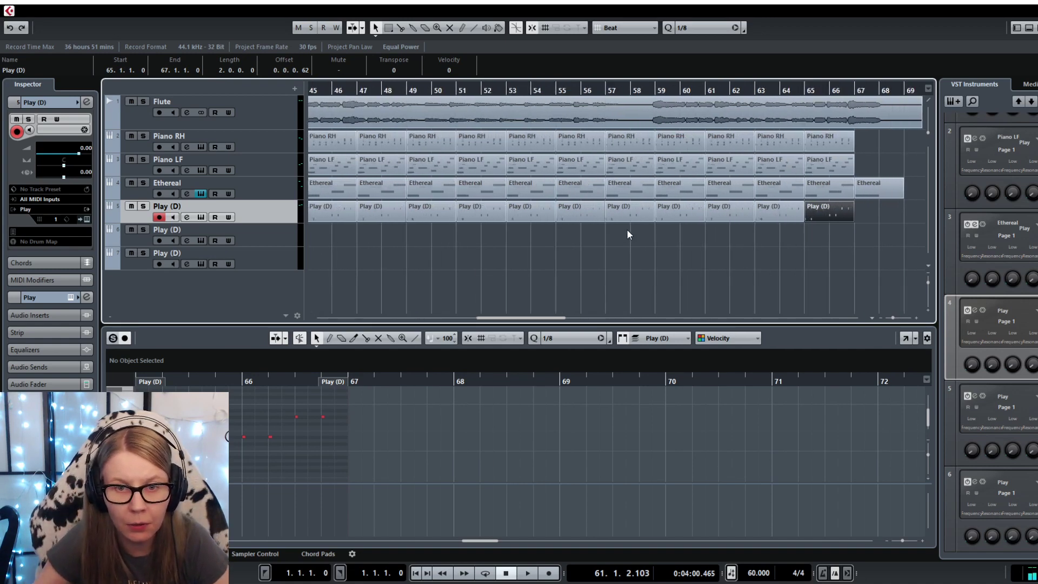
pyautogui.click(489, 205)
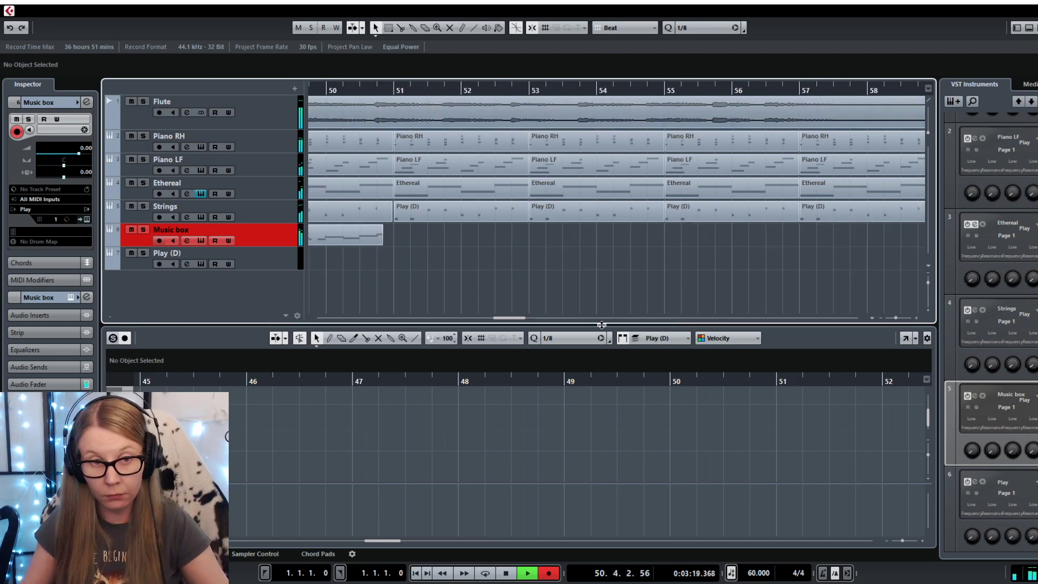
# - End the Music box recording just before bar 51 and split the flute recording at bar 58
pyautogui.press('space')
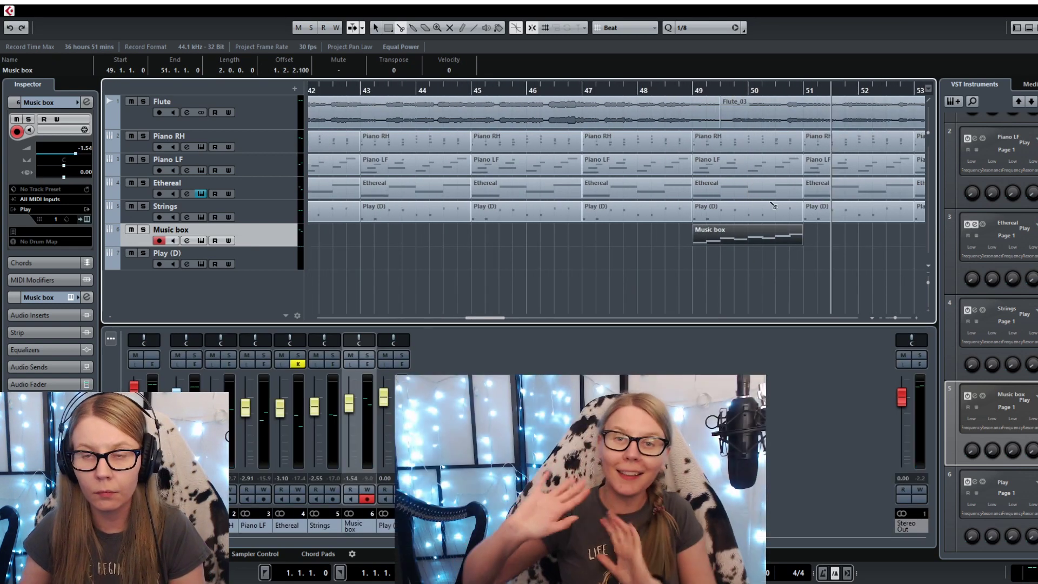
pyautogui.moveTo(470, 318); pyautogui.dragTo(492, 320)
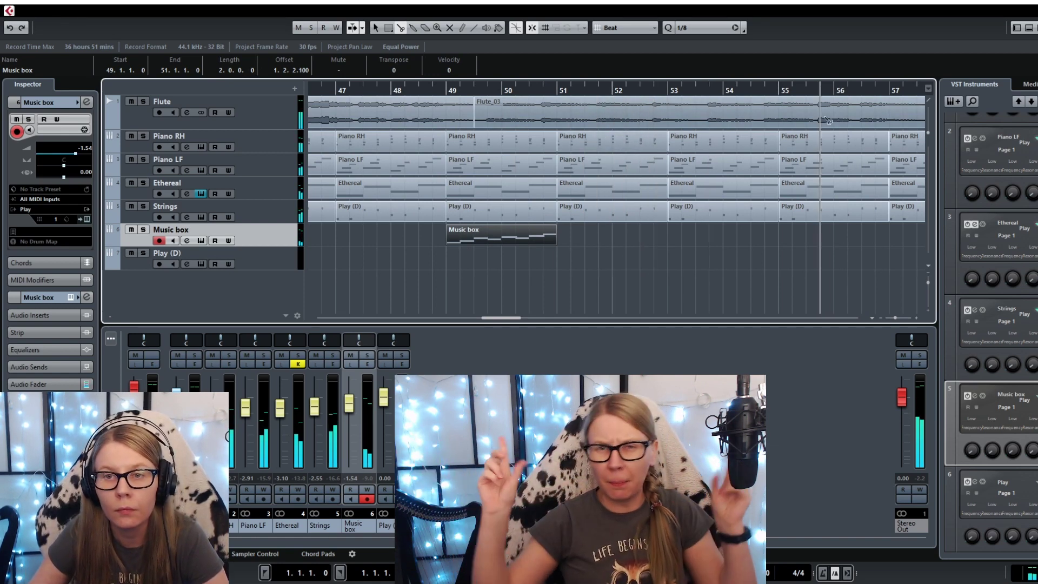
pyautogui.press('g')
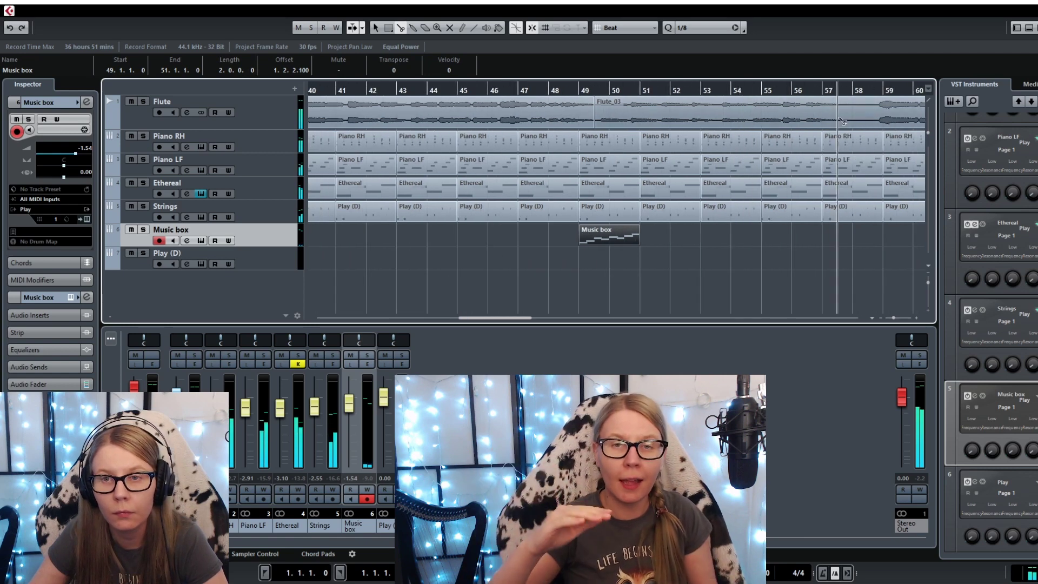
pyautogui.click(854, 127)
pyautogui.press('f')
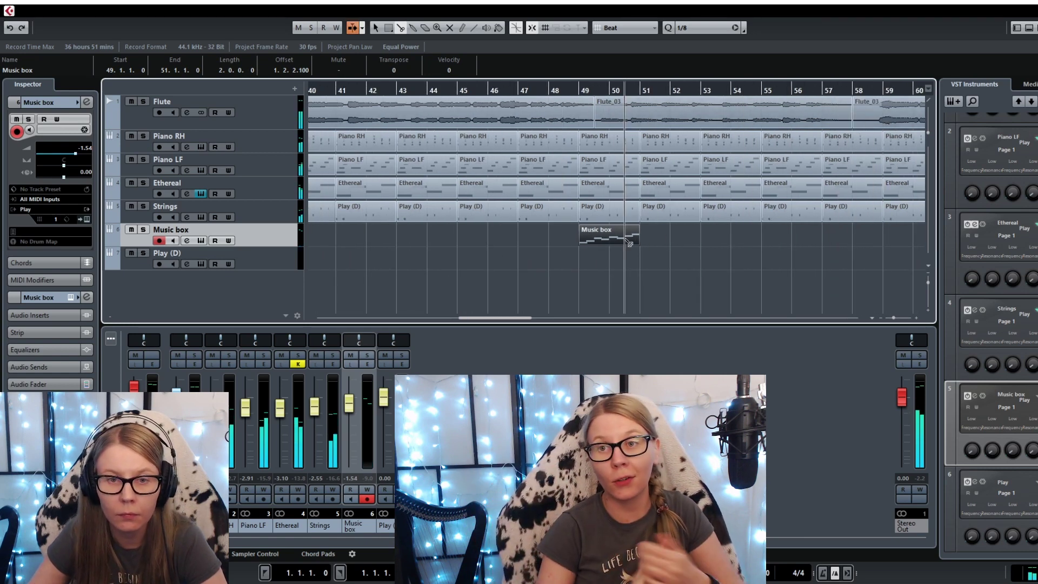
# - Duplicate the Flute track together with its clips
pyautogui.click(265, 119)
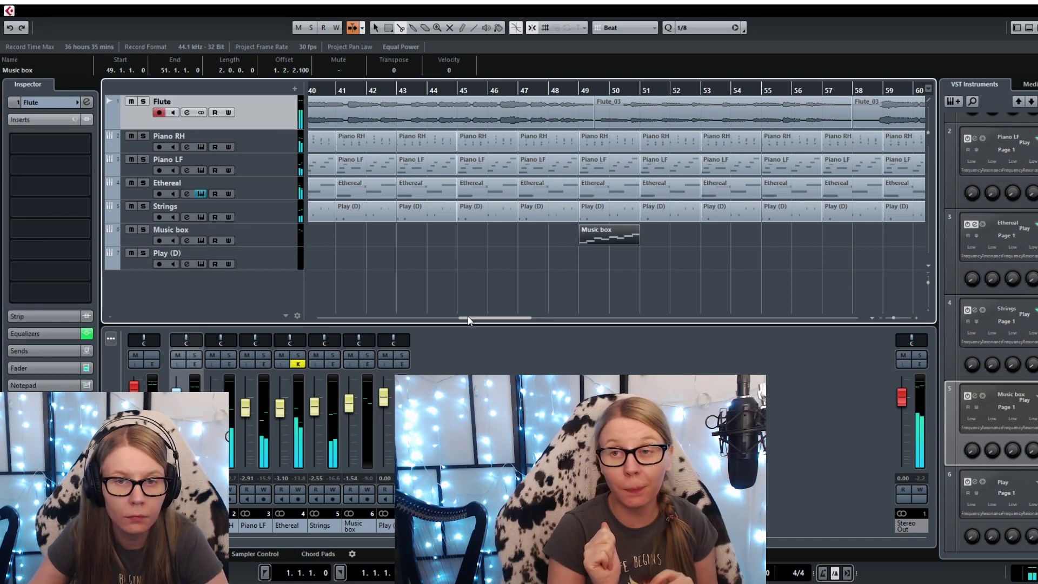
pyautogui.press('f')
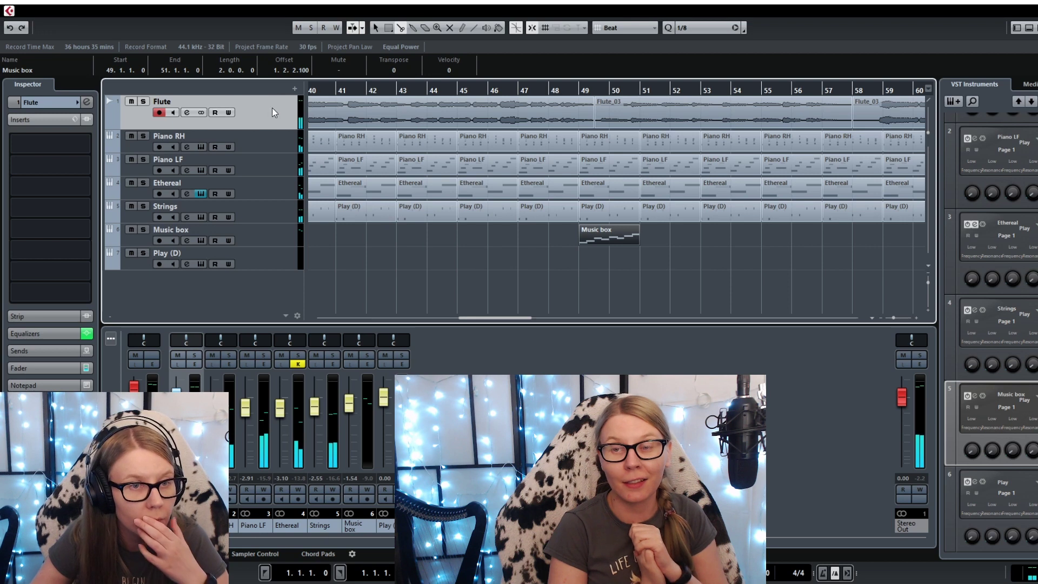
pyautogui.hotkey('ctrl', 'shift', 'd')
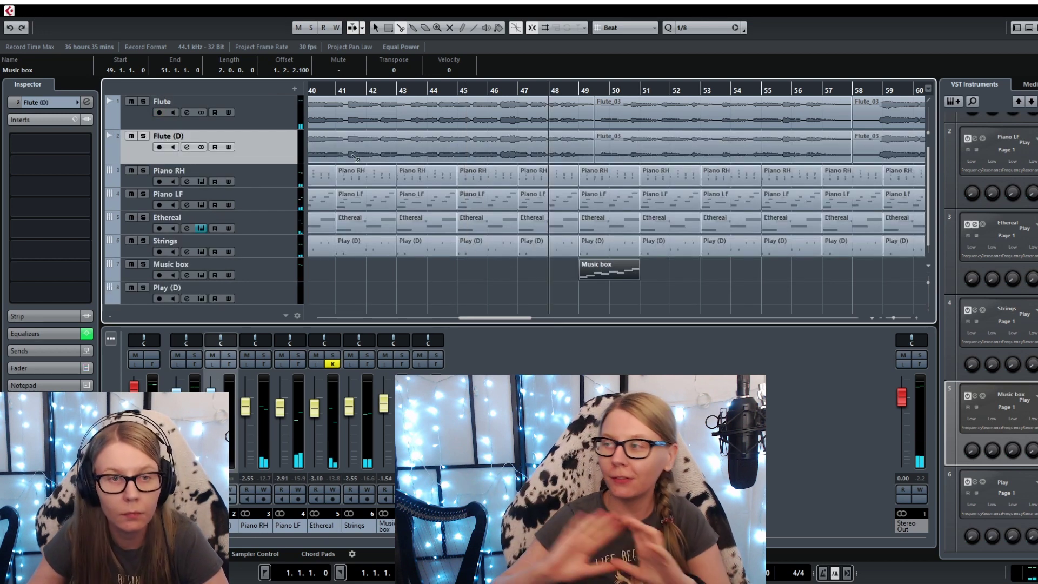
pyautogui.press('g')
pyautogui.press('g')
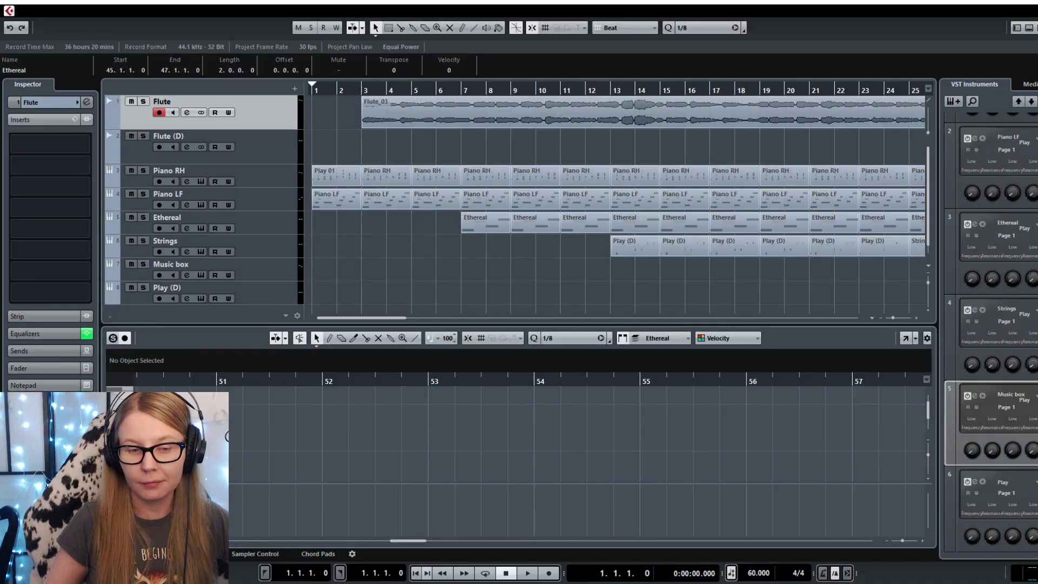
# - Play the whole arrangement from bar 1
pyautogui.click(527, 573)
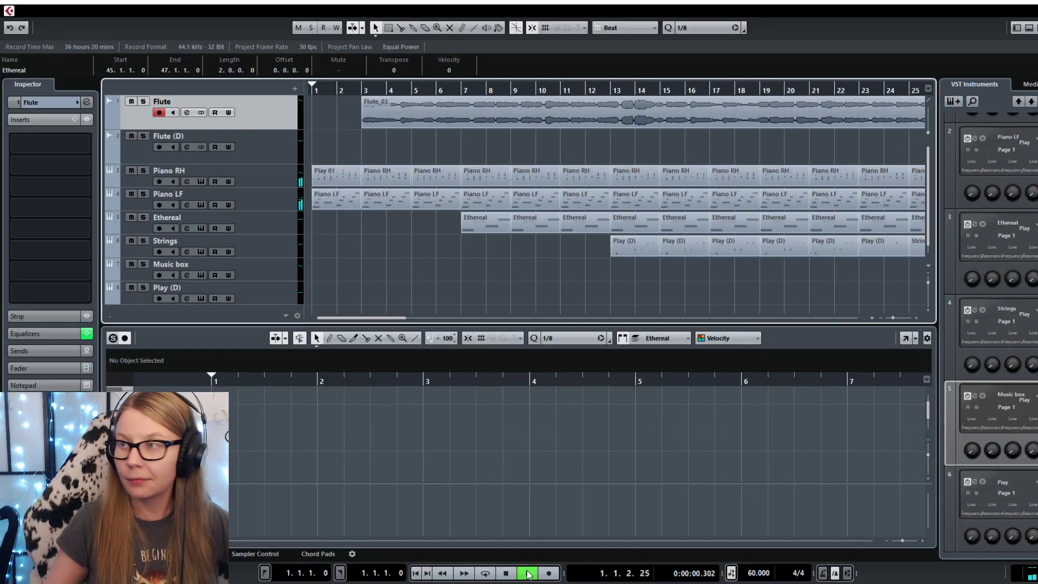